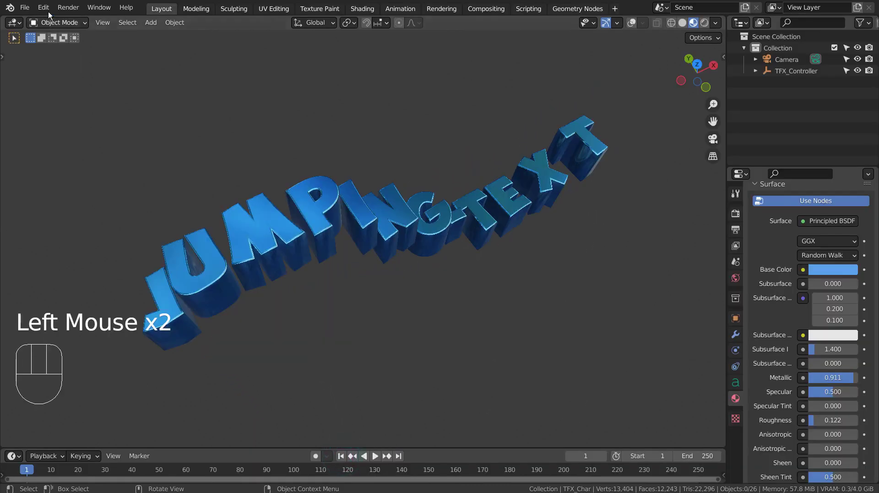
# Step: Confirm in Preferences > Add-ons, filtered by 'text', that Animation: TextFX is enabled
pyautogui.click(44, 9)
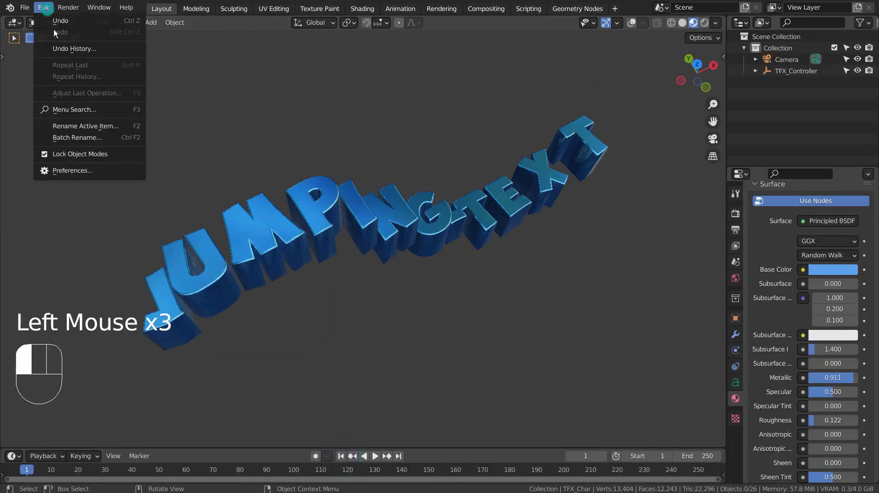
pyautogui.click(83, 169)
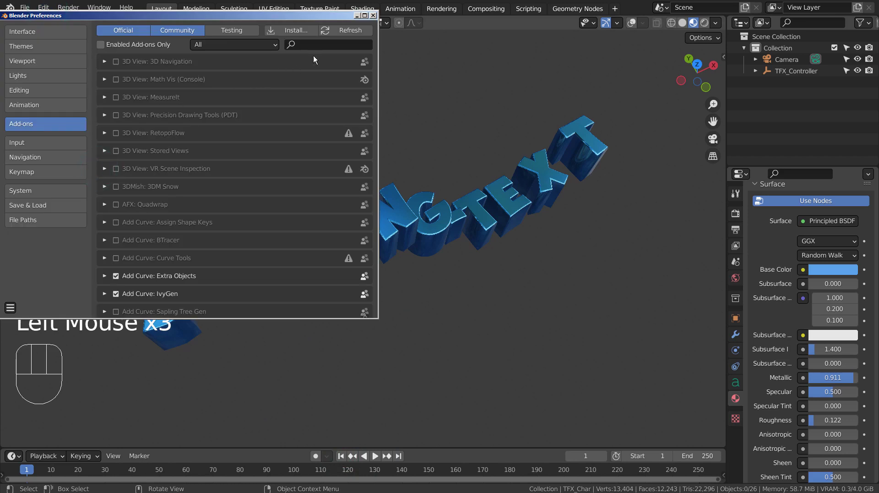
pyautogui.write('text')
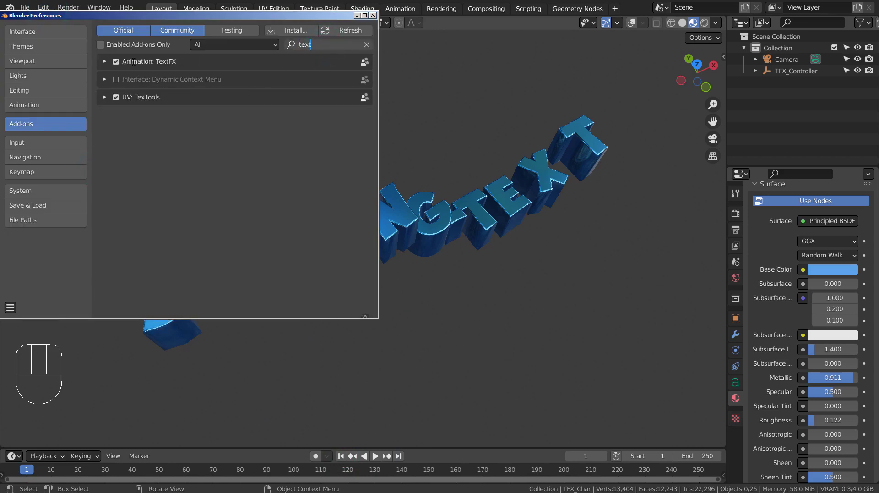
pyautogui.click(104, 61)
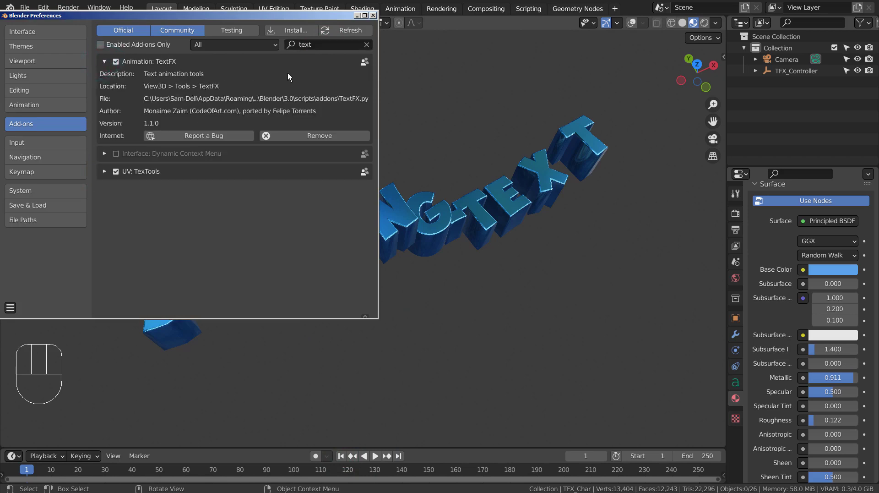
pyautogui.click(373, 16)
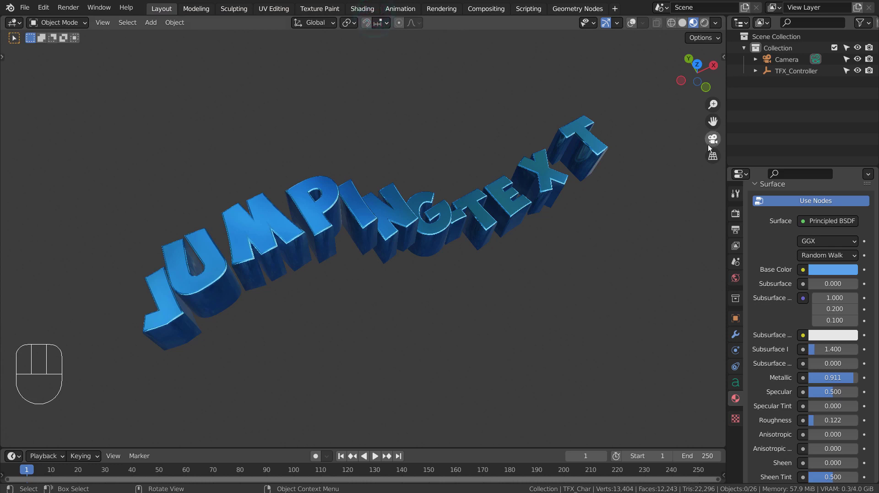
# Step: Show the sidebar and tool shelf with the Text FX tab active
pyautogui.press('n')
pyautogui.press('t')
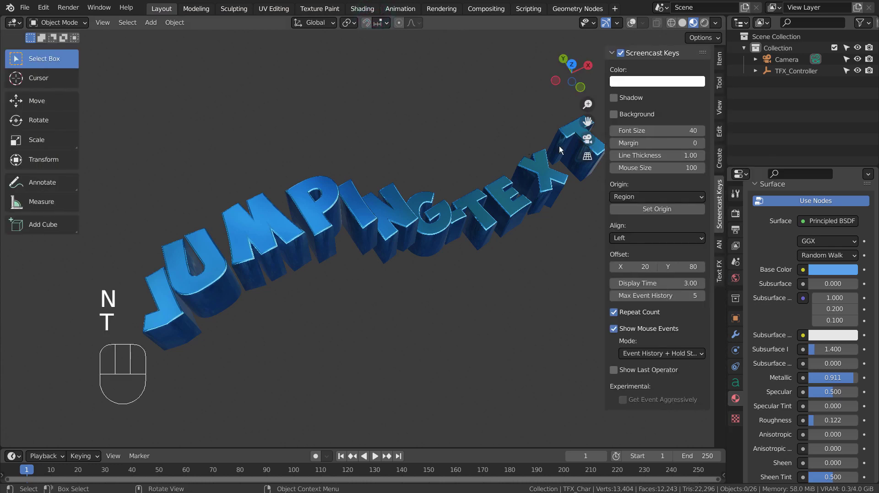
pyautogui.click(719, 270)
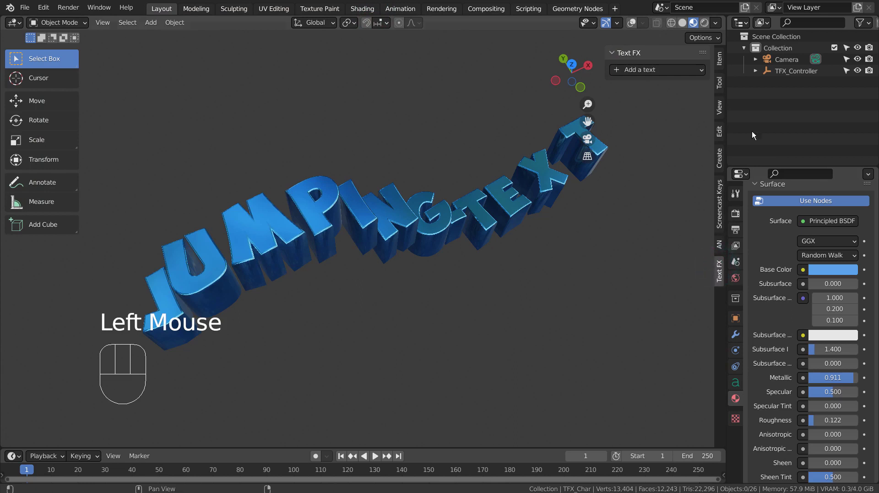
# Step: Hide TFX_Controller in the viewport, then make it visible again
pyautogui.click(857, 71)
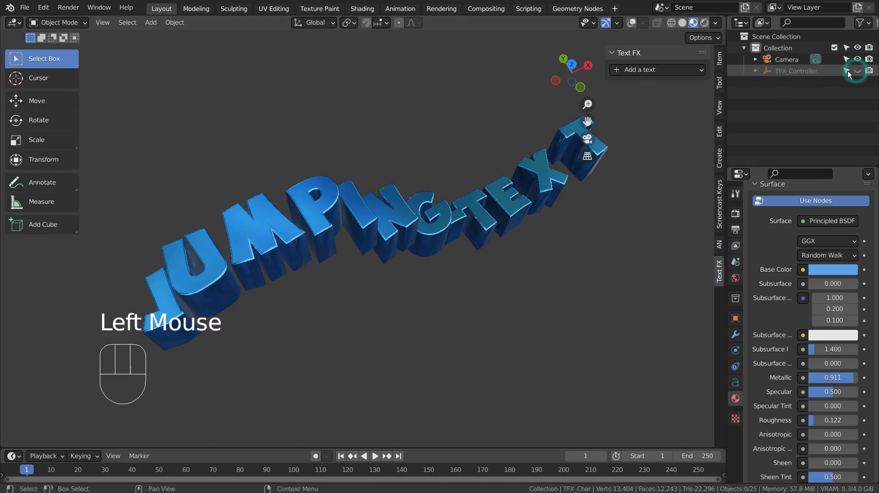
pyautogui.click(856, 71)
pyautogui.click(857, 71)
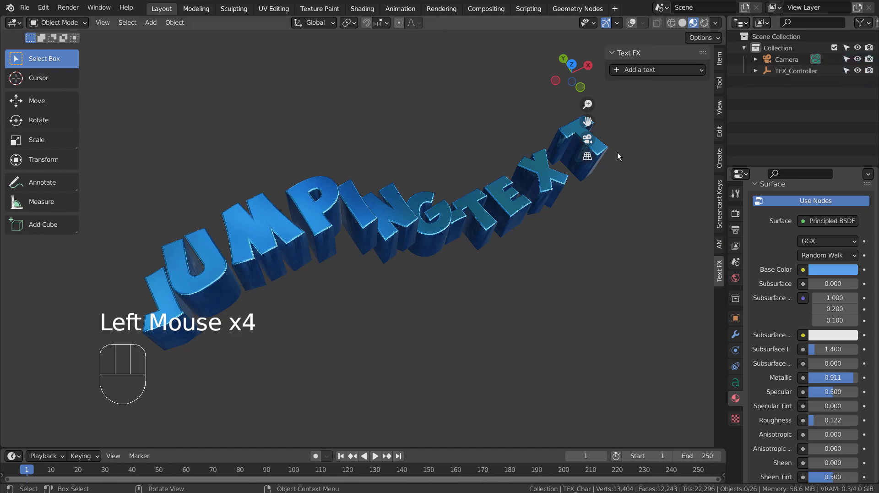
# Step: Box-select all the JUMPING-TEXT letter objects and turn on viewport overlays
pyautogui.scroll(-2, 617, 152)
pyautogui.click(610, 193)
pyautogui.press('b')
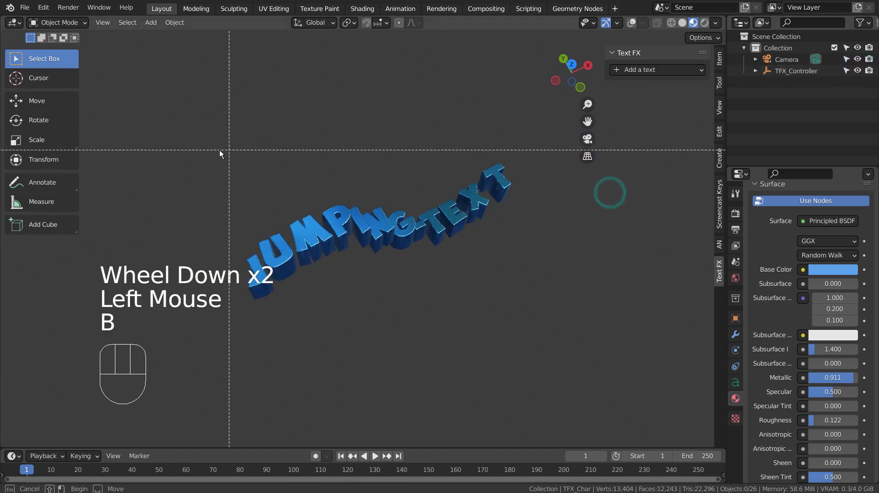
pyautogui.moveTo(220, 149); pyautogui.dragTo(670, 365)
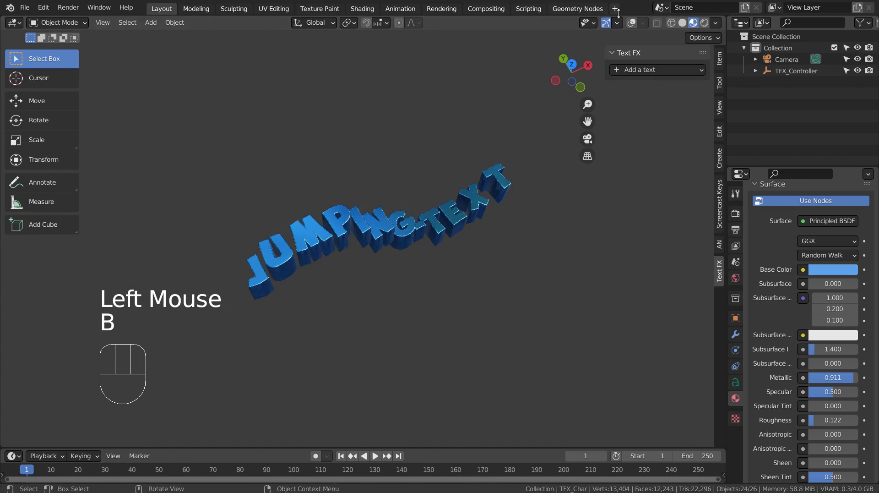
pyautogui.click(633, 23)
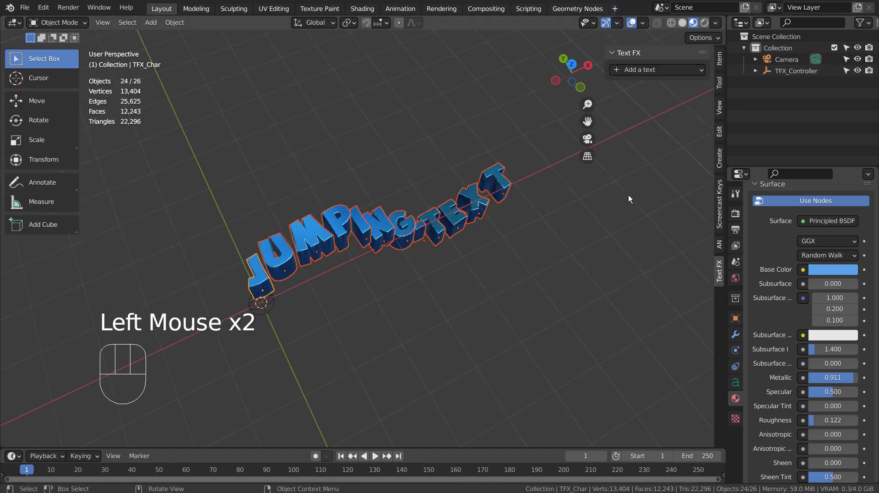
# Step: Toggle TFX_Controller's visibility off and on, then collapse its children in the Outliner
pyautogui.click(857, 71)
pyautogui.click(846, 71)
pyautogui.click(845, 71)
pyautogui.click(757, 71)
pyautogui.click(757, 70)
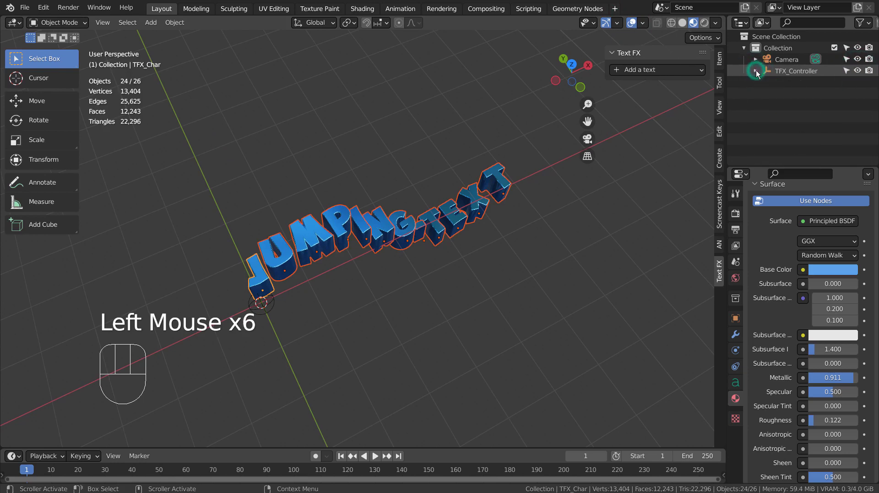
# Step: Move the letters into a new 'Collection 2' and exclude it from the scene
pyautogui.press('m')
pyautogui.click(499, 216)
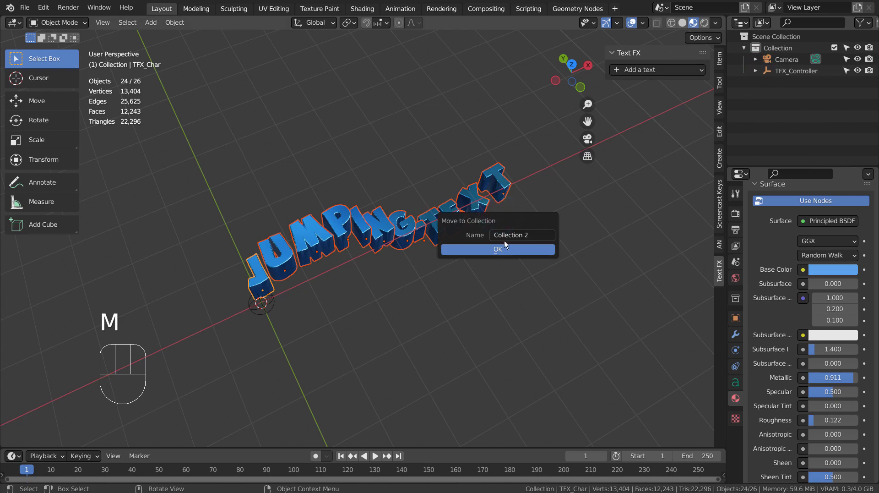
pyautogui.click(505, 247)
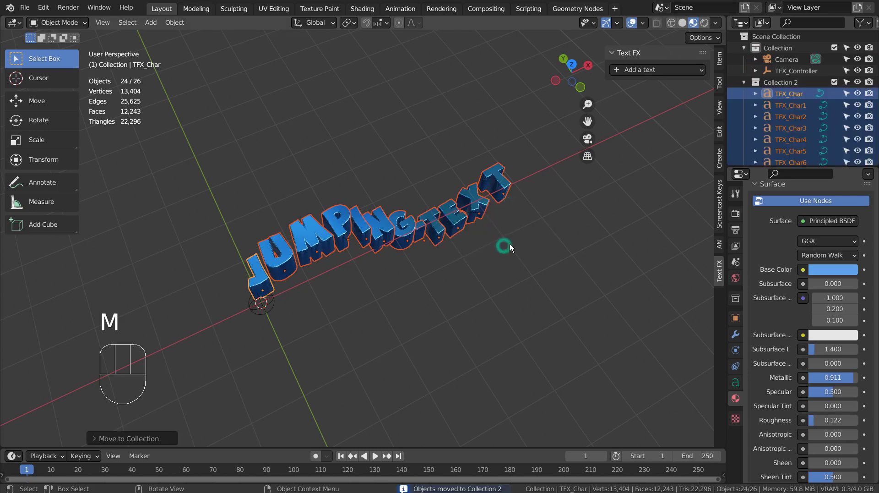
pyautogui.click(836, 84)
pyautogui.click(779, 71)
# Step: Try dragging TFX_Controller into Collection 2, undoing the move both times
pyautogui.moveTo(779, 72); pyautogui.dragTo(779, 83)
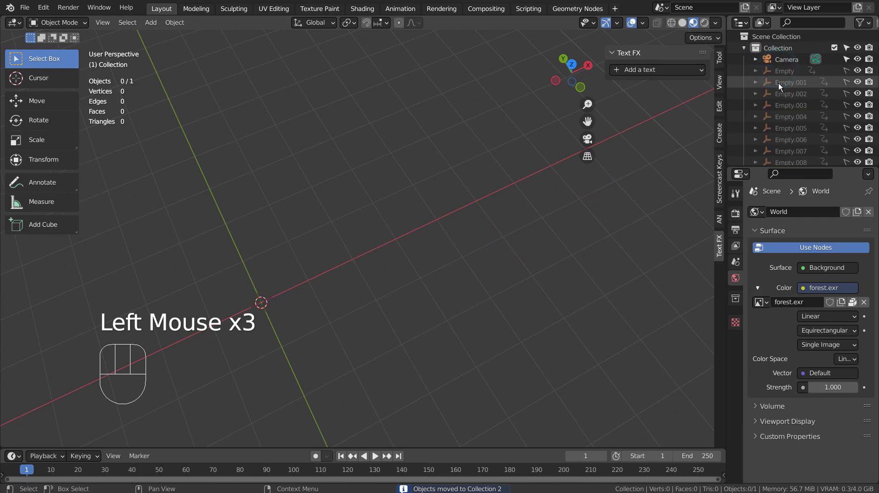
pyautogui.click(755, 59)
pyautogui.click(755, 59)
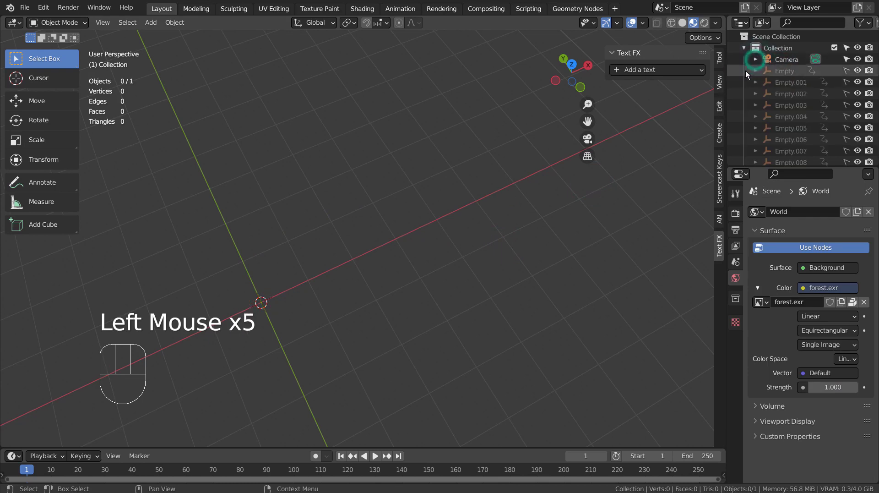
pyautogui.hotkey('ctrl', 'z')
pyautogui.click(779, 71)
pyautogui.moveTo(797, 71); pyautogui.dragTo(801, 83)
pyautogui.hotkey('ctrl', 'z')
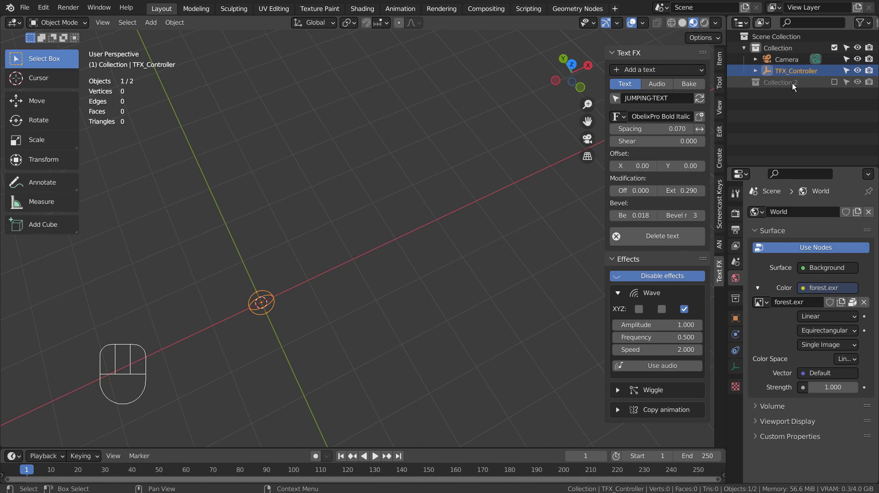
# Step: Select TFX_Controller and pan and zoom the view to centre it
pyautogui.click(778, 68)
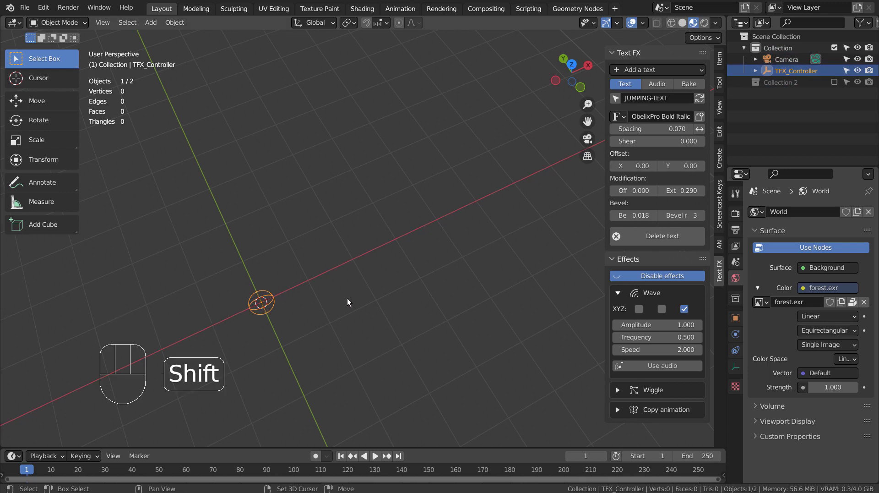
pyautogui.moveTo(347, 298)
pyautogui.keyDown('shift'); pyautogui.mouseDown(button='middle')
pyautogui.moveTo(457, 238)
pyautogui.moveTo(454, 229)
pyautogui.mouseUp(button='middle'); pyautogui.keyUp('shift')
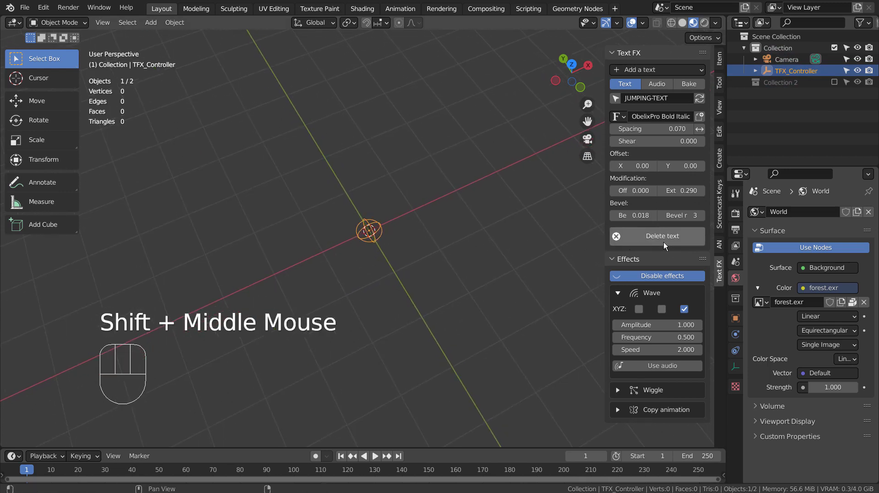
pyautogui.scroll(3, 444, 246)
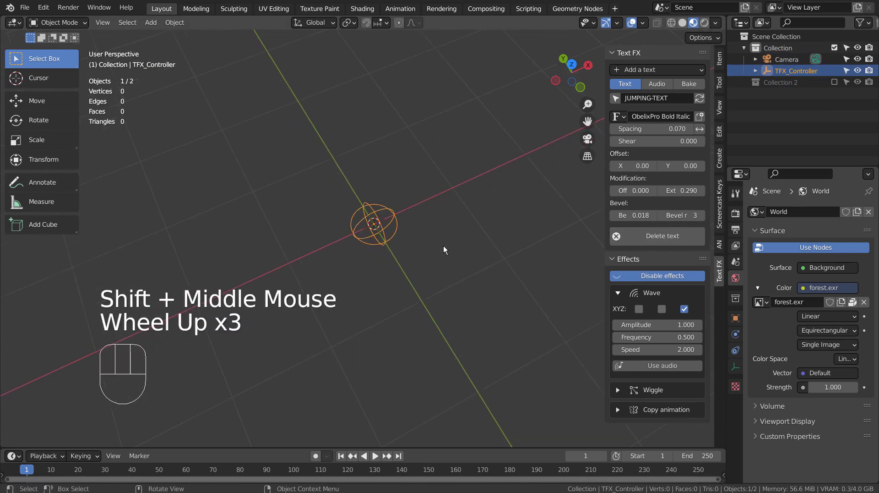
# Step: Start a new General scene without saving and delete the default cube
pyautogui.click(24, 7)
pyautogui.click(156, 22)
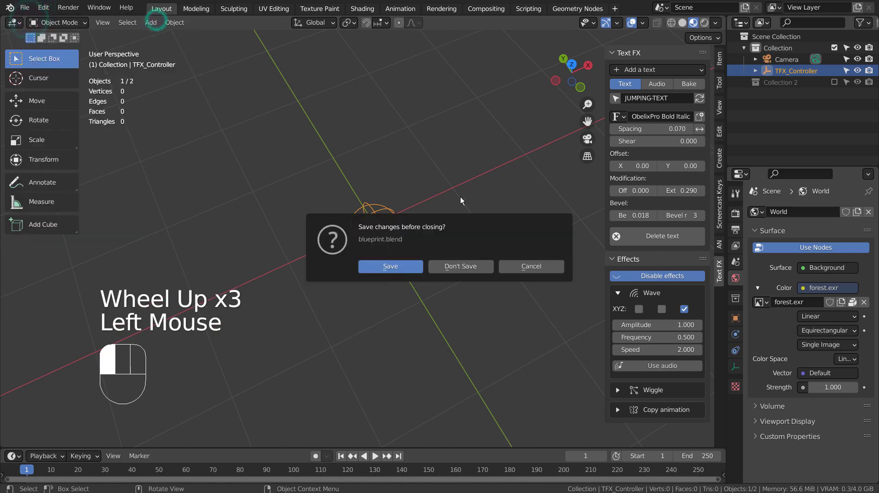
pyautogui.click(468, 262)
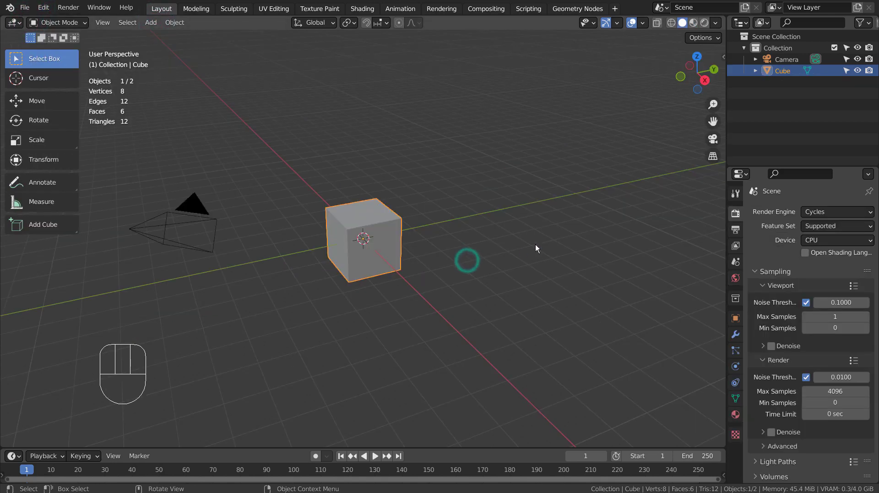
pyautogui.press('x')
pyautogui.click(479, 184)
# Step: Add a Simple TextFX text from the Text FX tab and orbit to face it
pyautogui.press('n')
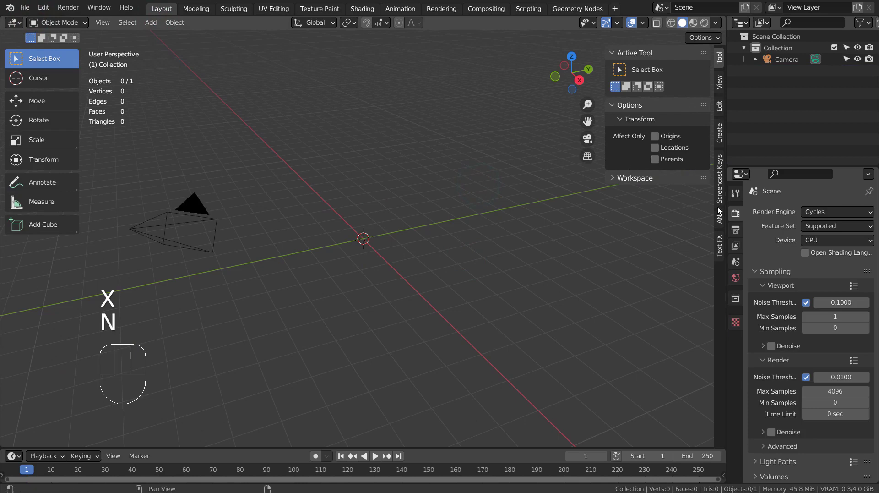
pyautogui.click(718, 241)
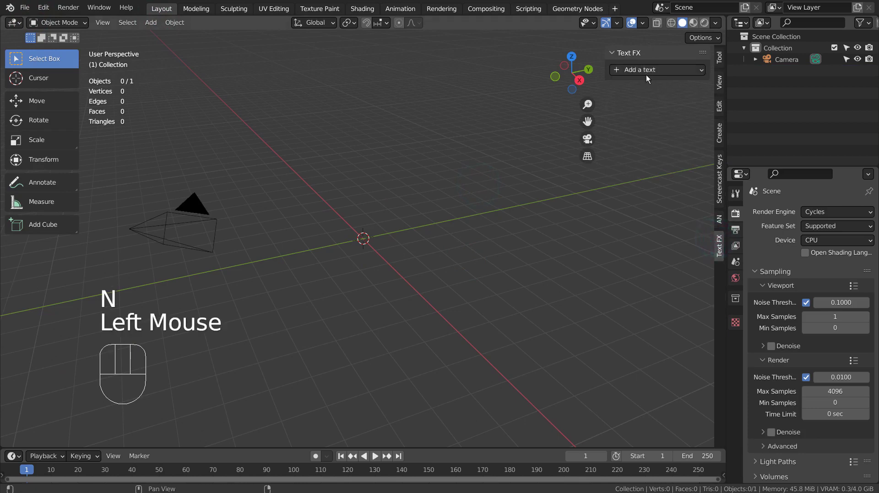
pyautogui.click(647, 72)
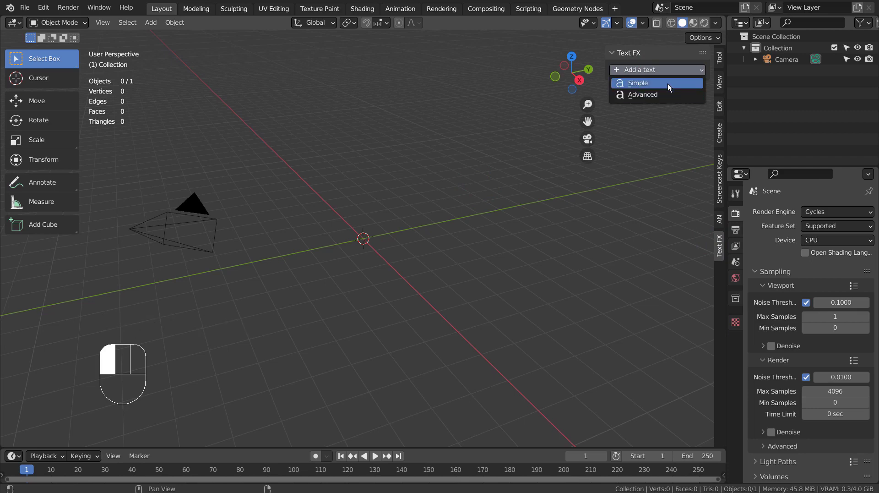
pyautogui.click(668, 83)
pyautogui.moveTo(443, 205)
pyautogui.mouseDown(button='middle')
pyautogui.moveTo(540, 252)
pyautogui.moveTo(589, 251)
pyautogui.mouseUp(button='middle')
pyautogui.scroll(2, 467, 199)
pyautogui.scroll(3, 467, 200)
pyautogui.moveTo(466, 199); pyautogui.dragTo(571, 204, button='middle')
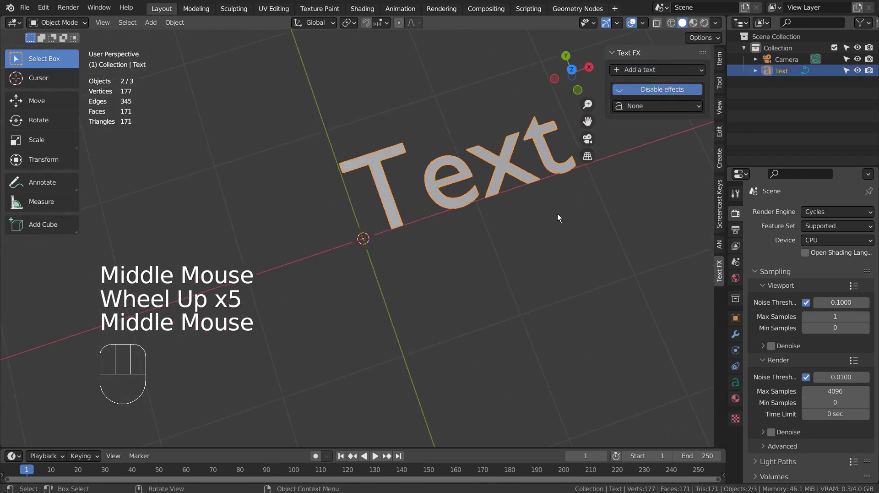
# Step: Apply the Increment effect to the text and preview its counting animation
pyautogui.click(675, 106)
pyautogui.click(675, 115)
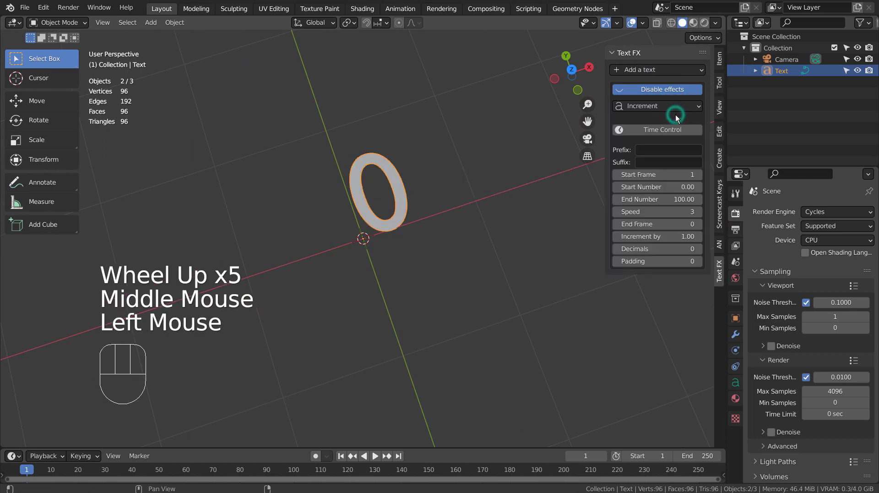
pyautogui.click(376, 456)
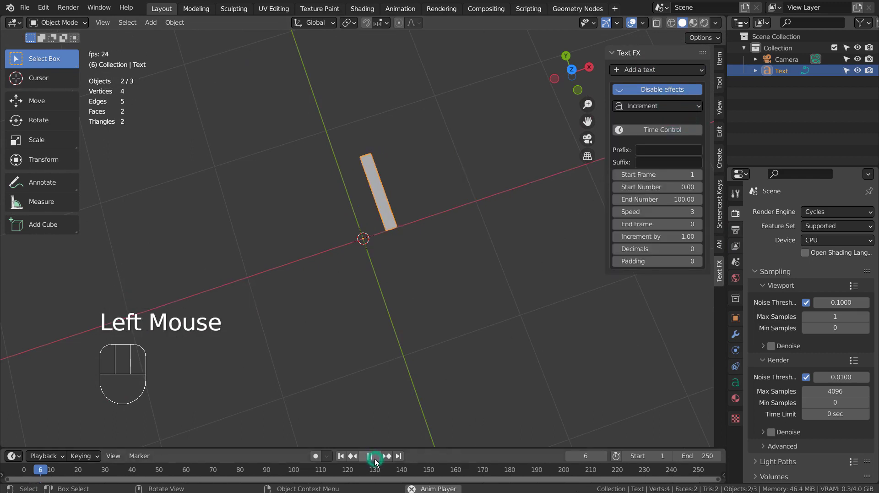
pyautogui.click(376, 456)
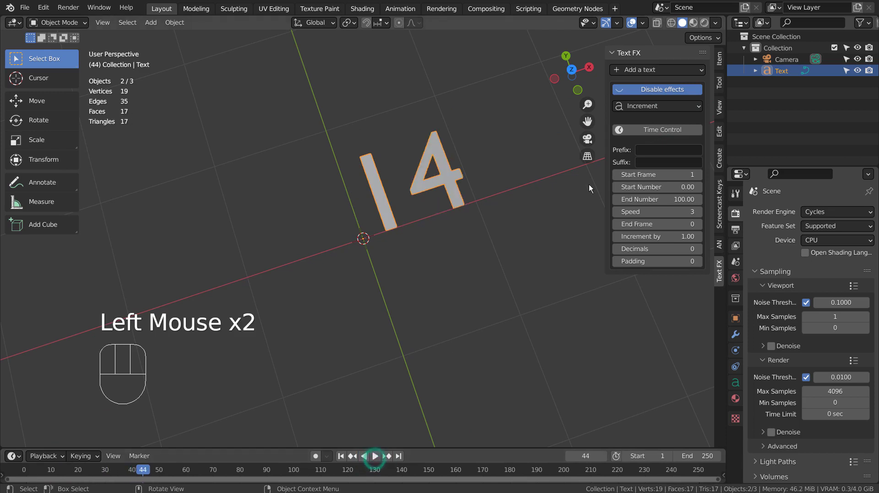
pyautogui.click(661, 108)
# Step: Switch the text effect to Typewriter and zoom out to reframe the text
pyautogui.click(648, 130)
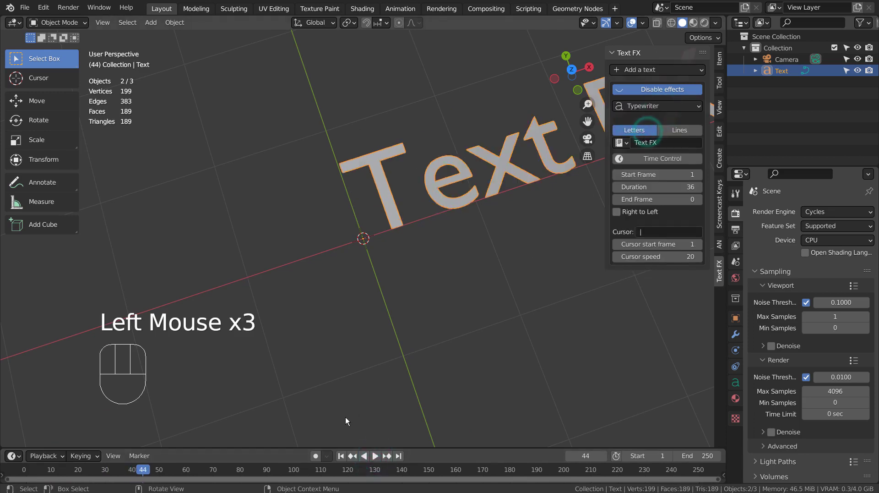
pyautogui.scroll(-3, 473, 315)
pyautogui.keyDown('shift'); pyautogui.moveTo(473, 315); pyautogui.dragTo(372, 442, button='middle'); pyautogui.keyUp('shift')
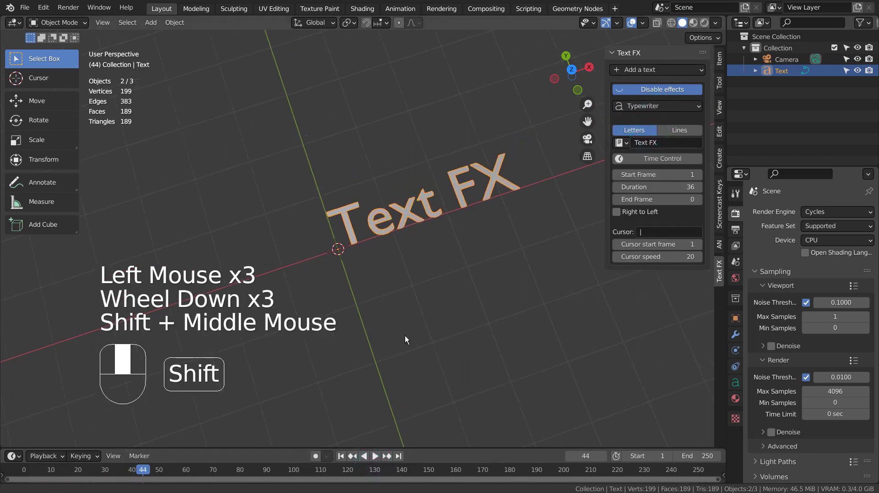
# Step: Preview the Typewriter animation forward, in reverse, and again from frame 1
pyautogui.click(377, 455)
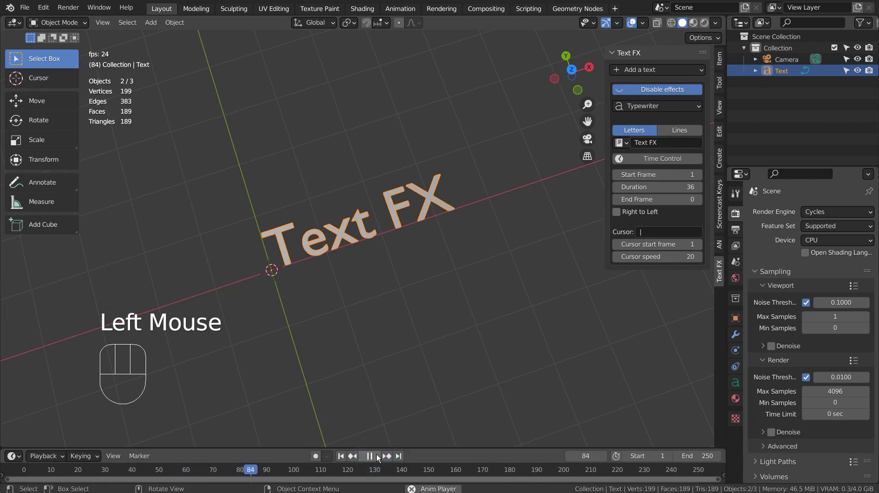
pyautogui.click(377, 454)
pyautogui.click(341, 456)
pyautogui.click(369, 455)
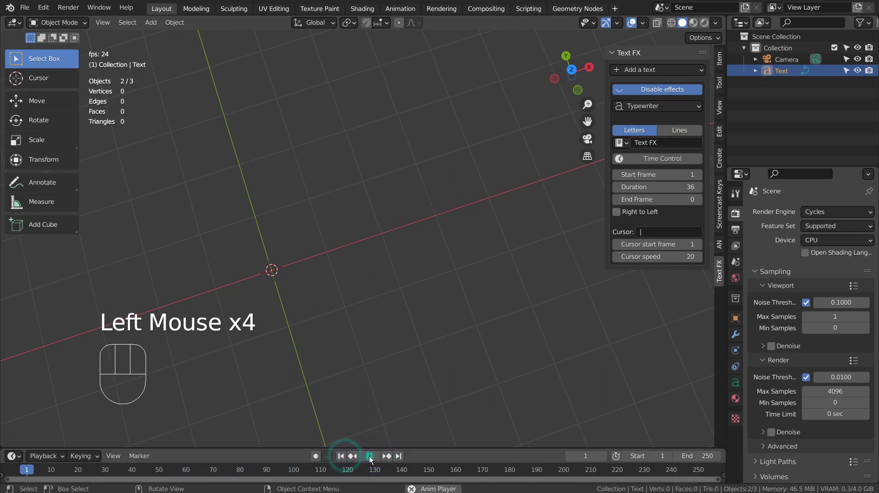
pyautogui.click(369, 456)
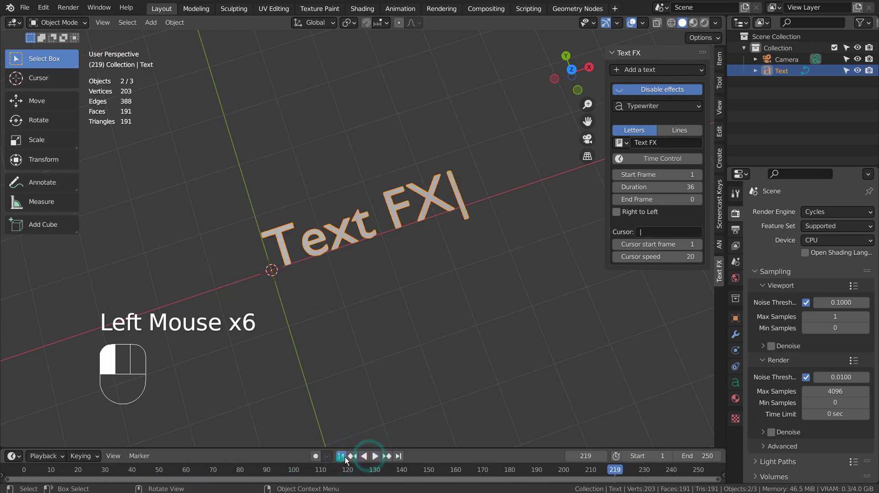
pyautogui.click(375, 456)
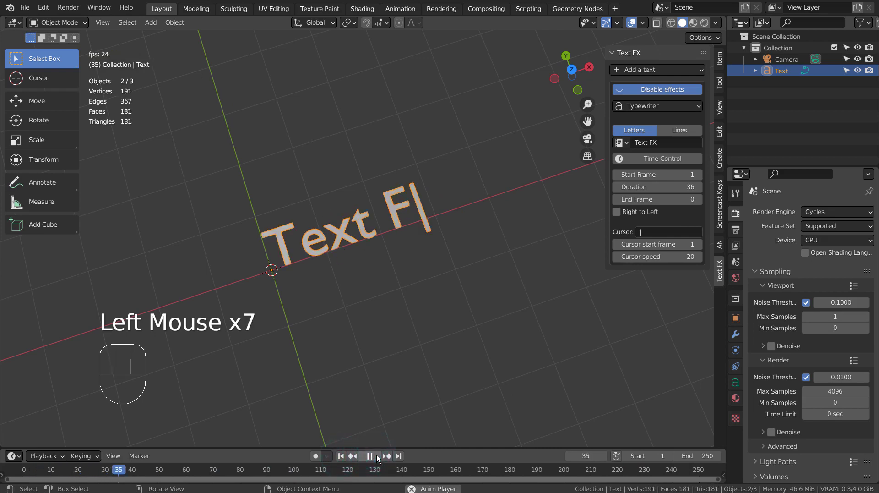
pyautogui.click(376, 455)
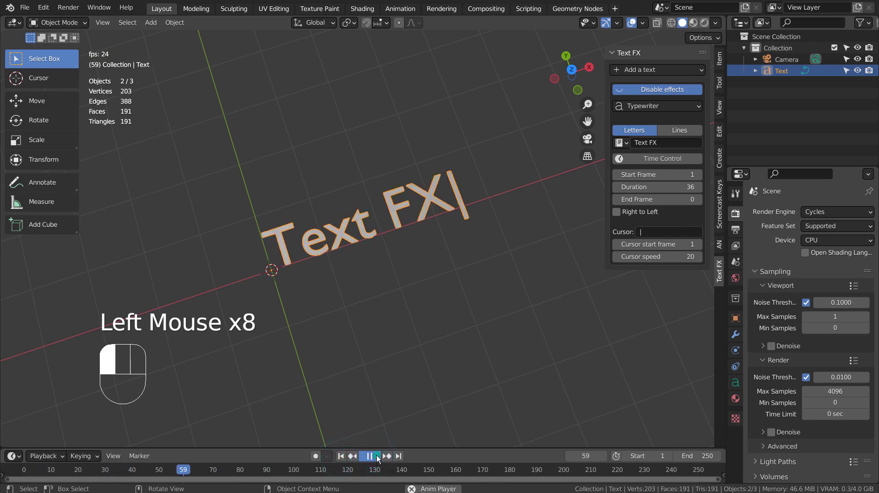
pyautogui.click(665, 105)
# Step: Apply the Scramble effect and play it from the first frame
pyautogui.click(656, 143)
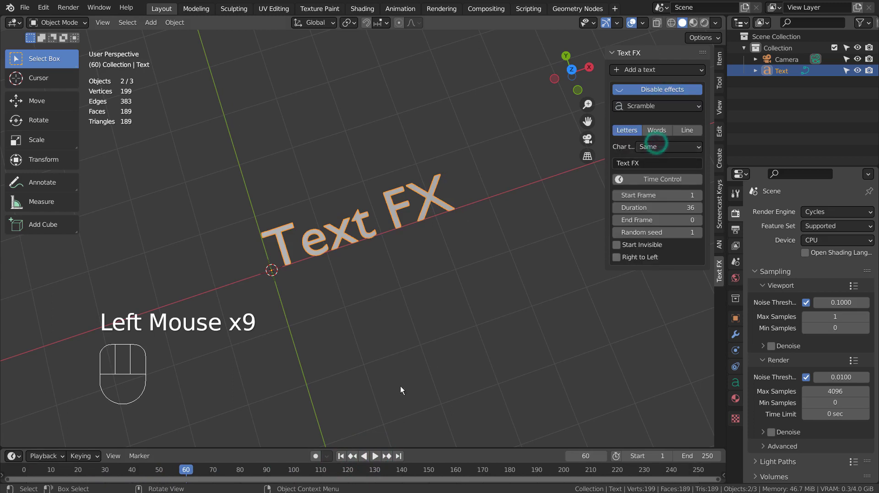
pyautogui.click(343, 456)
pyautogui.click(376, 455)
pyautogui.click(377, 453)
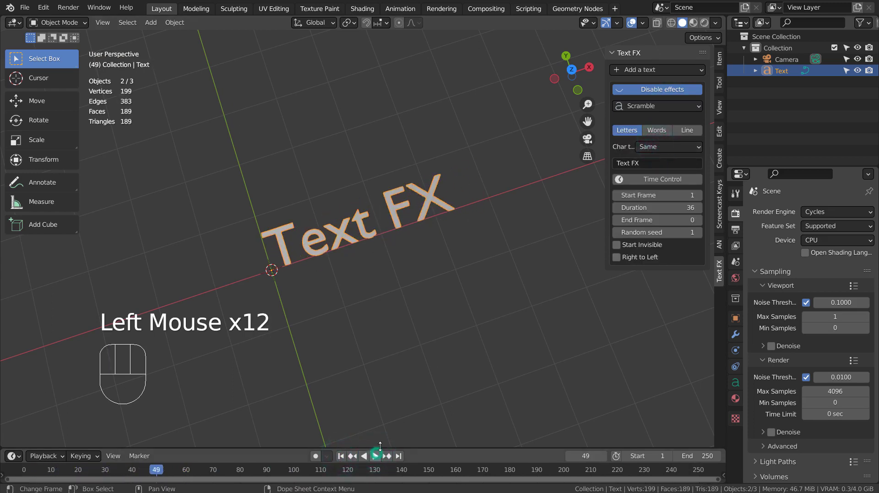
# Step: Switch the text effect to Timer, then to Read Lines
pyautogui.click(672, 106)
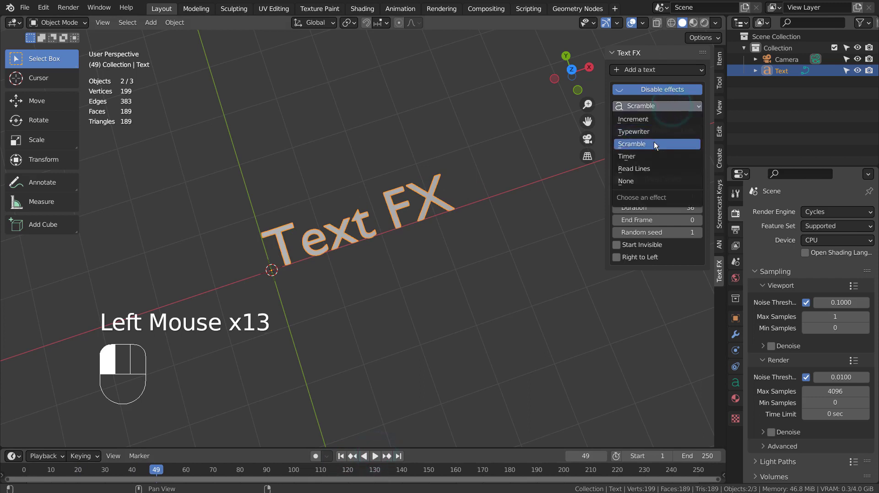
pyautogui.click(649, 154)
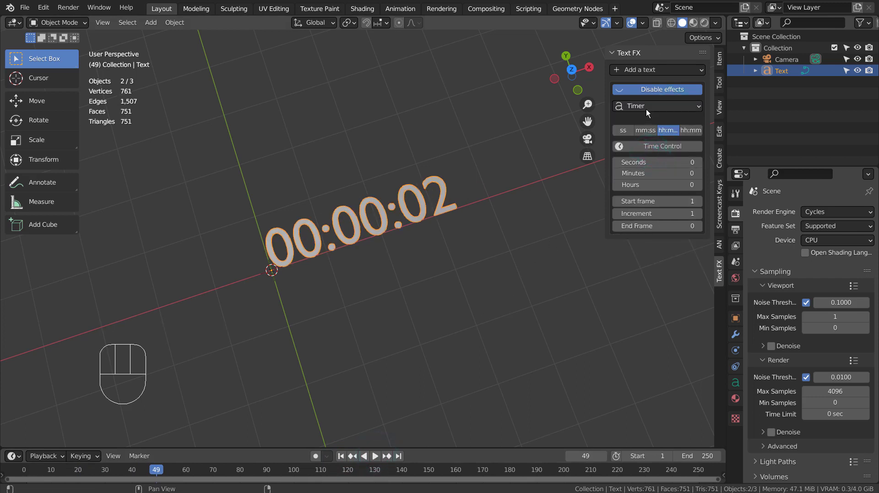
pyautogui.click(648, 107)
pyautogui.click(639, 169)
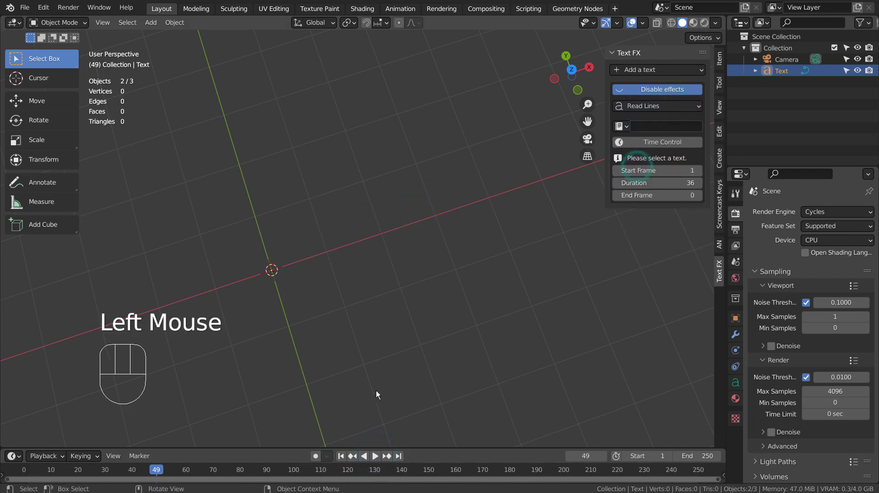
# Step: Replay Read Lines from frame 1 and look for a source text to read
pyautogui.click(342, 455)
pyautogui.click(376, 456)
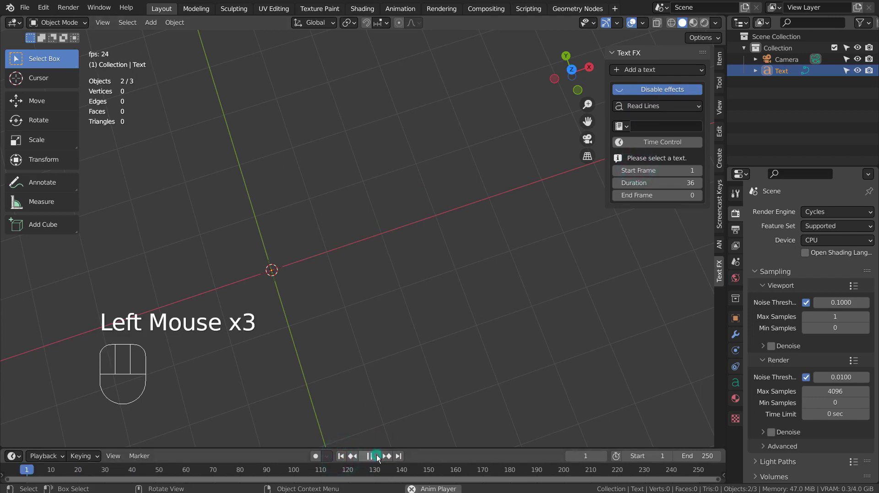
pyautogui.click(370, 456)
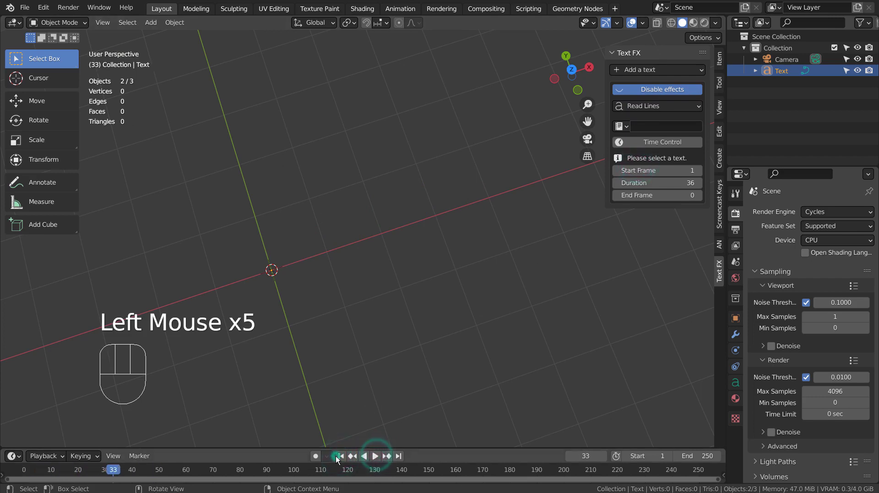
pyautogui.click(341, 455)
pyautogui.click(623, 125)
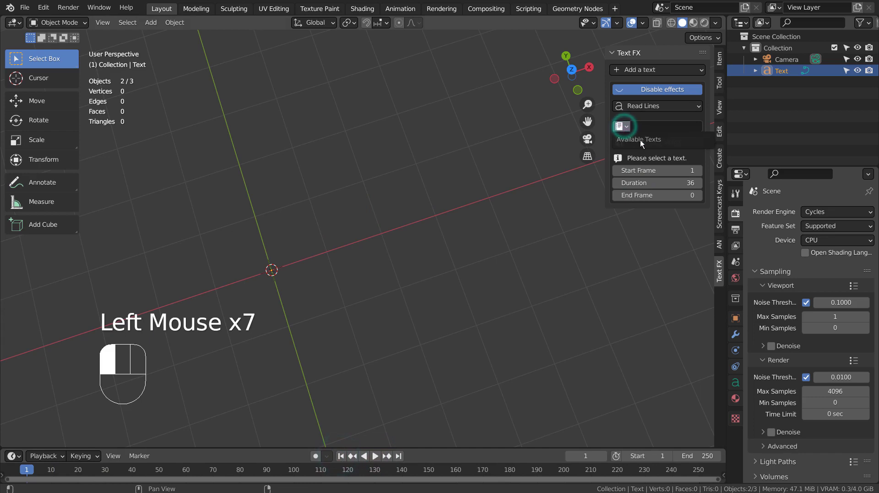
pyautogui.click(643, 106)
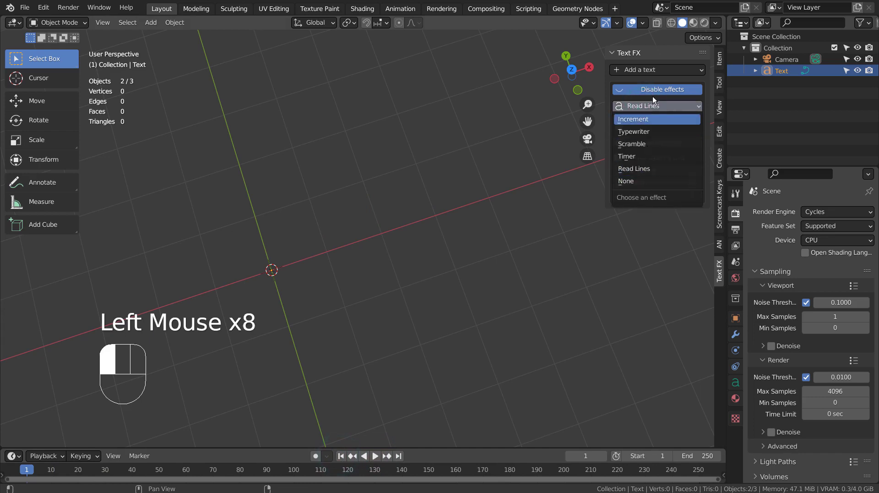
# Step: Undo the effect changes and delete the leftover text object
pyautogui.click(534, 211)
pyautogui.hotkey('ctrl', 'z')
pyautogui.hotkey('ctrl', 'z')
pyautogui.hotkey('ctrl', 'z')
pyautogui.hotkey('ctrl', 'z')
pyautogui.hotkey('ctrl', 'z')
pyautogui.hotkey('ctrl', 'z')
pyautogui.hotkey('ctrl', 'z')
pyautogui.hotkey('ctrl', 'z')
pyautogui.hotkey('ctrl', 'z')
pyautogui.hotkey('ctrl', 'z')
pyautogui.press('x')
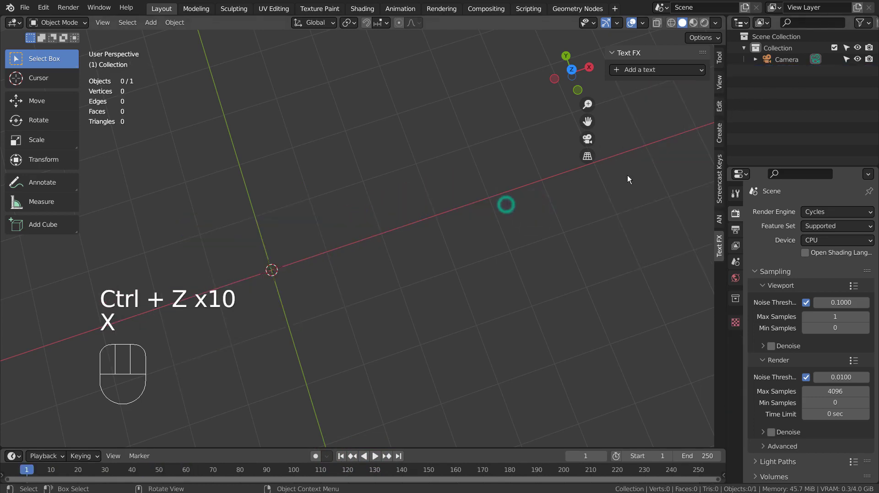
# Step: Add a new 'Text FX' text object with its TFX_Controller through Shift+A
pyautogui.hotkey('shift', 'a')
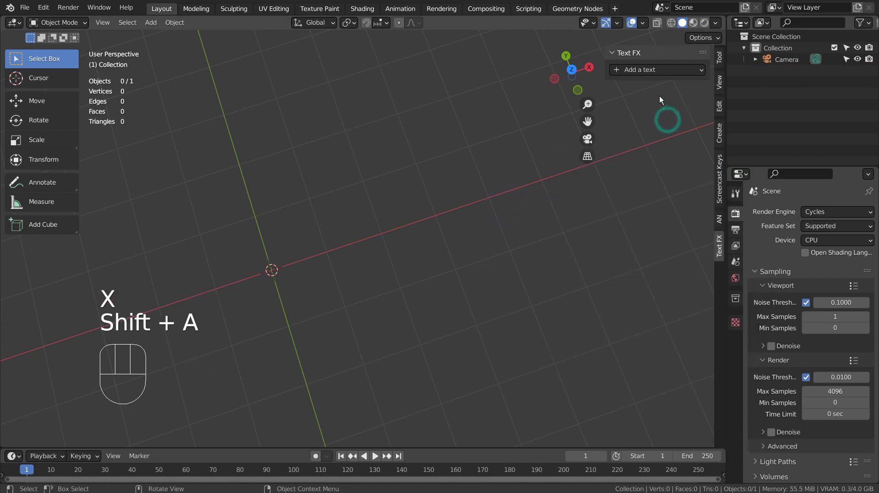
pyautogui.click(650, 70)
pyautogui.click(654, 94)
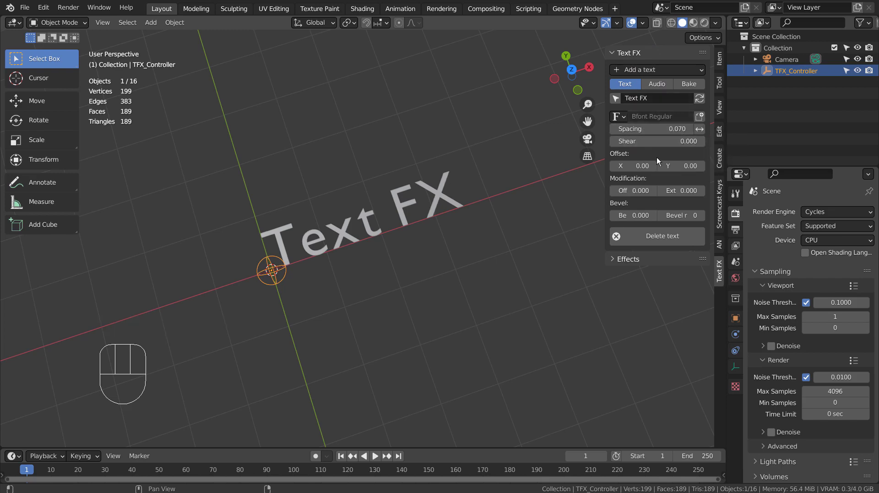
# Step: Enable effects on the text, expand Wave settings, and start playback
pyautogui.click(626, 260)
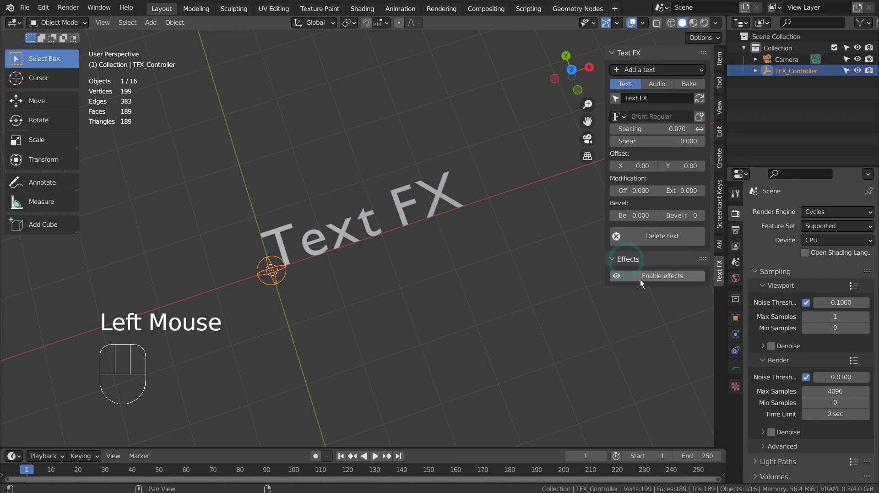
pyautogui.click(640, 278)
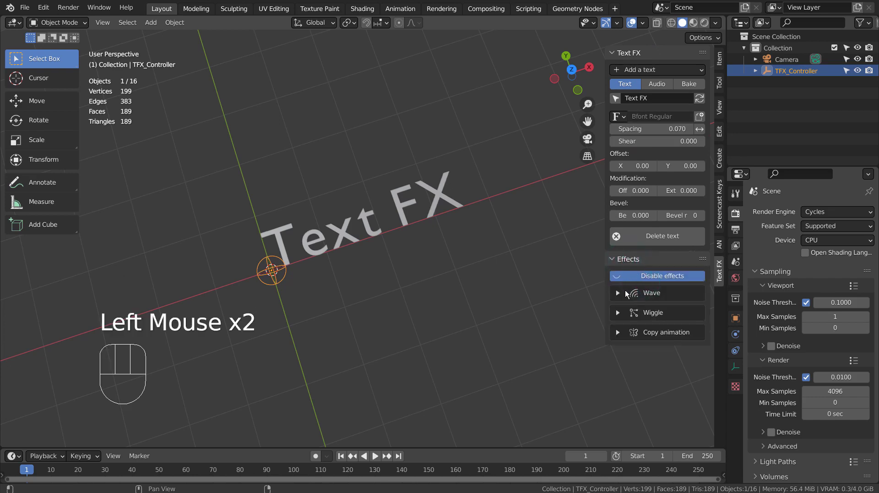
pyautogui.click(618, 292)
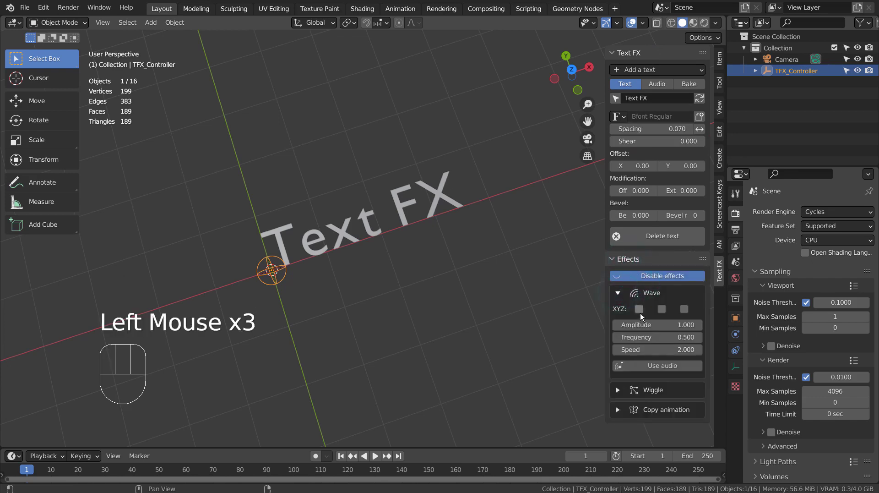
pyautogui.click(379, 458)
pyautogui.moveTo(391, 361); pyautogui.dragTo(410, 272, button='middle')
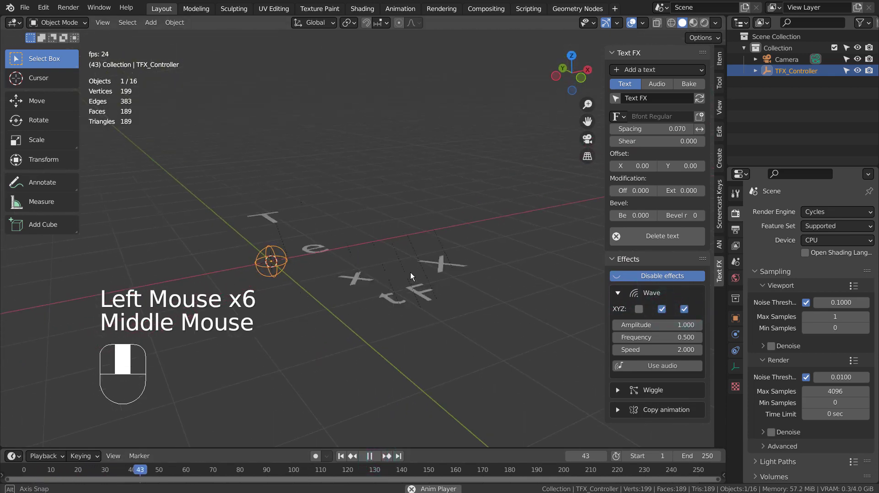
# Step: Try the Wave on X, Y and Z in turn, ending with every axis unchecked
pyautogui.click(639, 309)
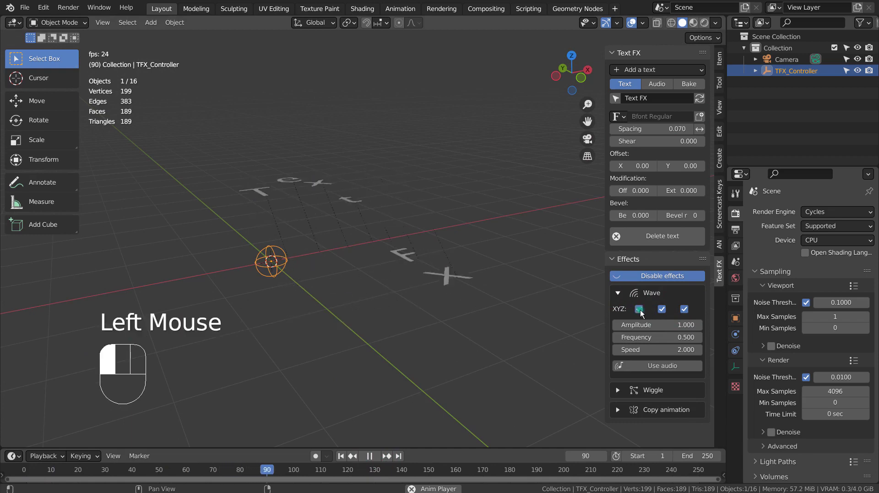
pyautogui.click(662, 309)
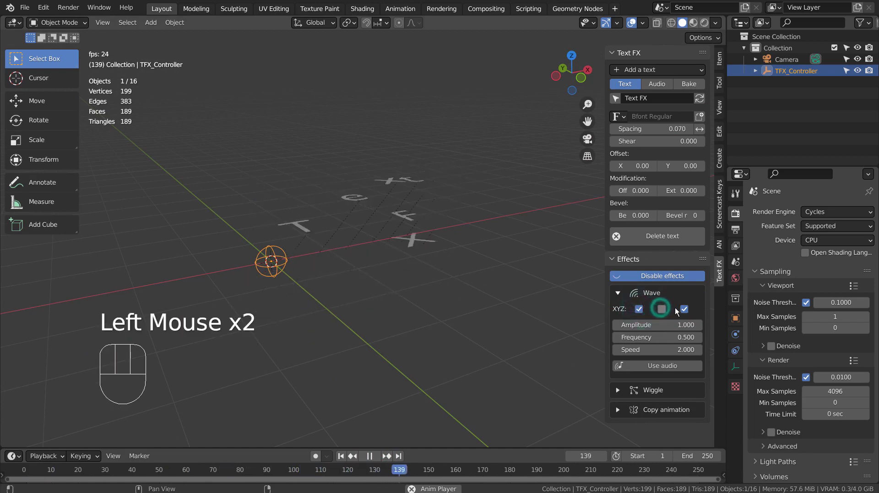
pyautogui.click(684, 309)
pyautogui.moveTo(521, 262); pyautogui.dragTo(523, 337, button='middle')
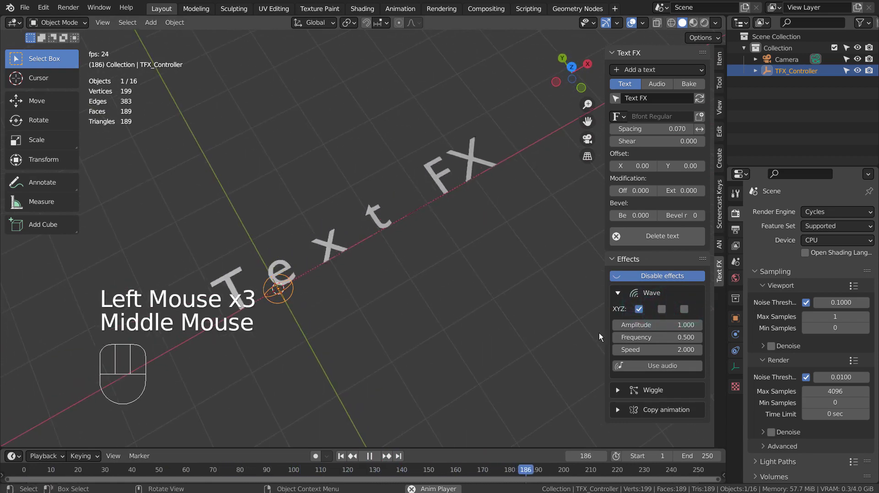
pyautogui.click(639, 309)
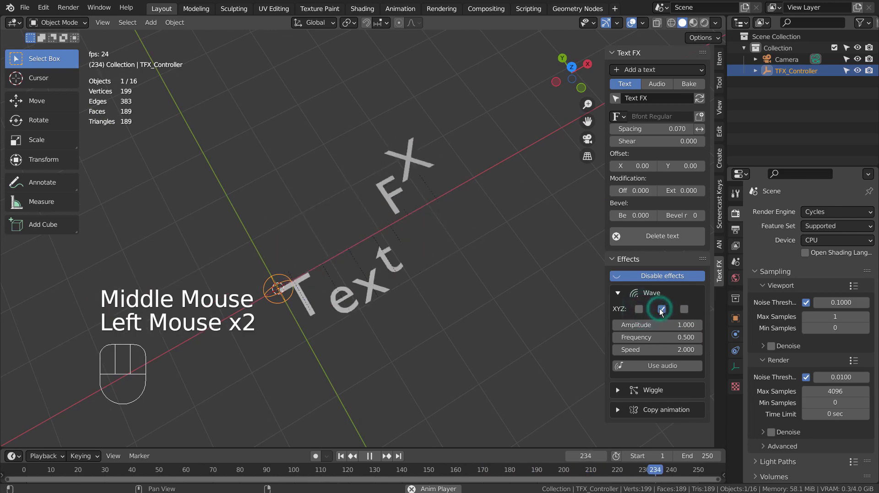
pyautogui.click(660, 310)
pyautogui.click(684, 309)
pyautogui.moveTo(481, 257)
pyautogui.mouseDown(button='middle')
pyautogui.moveTo(452, 214)
pyautogui.moveTo(485, 254)
pyautogui.mouseUp(button='middle')
pyautogui.click(684, 308)
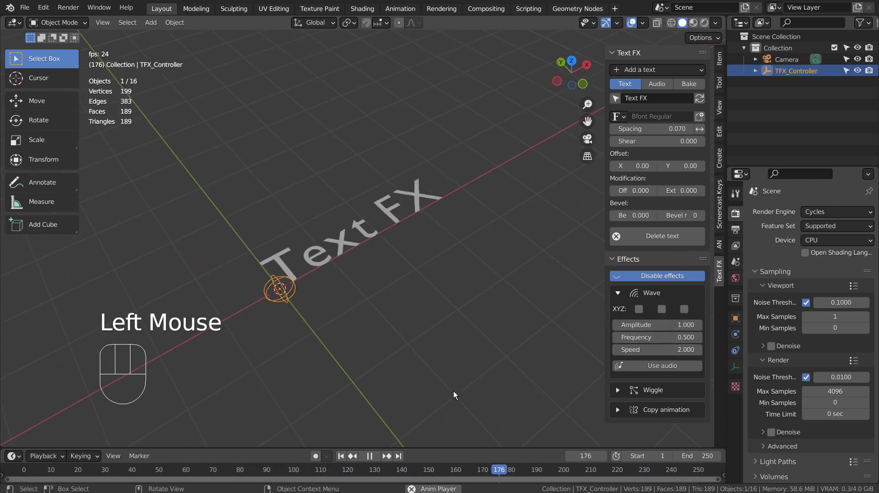
# Step: Stop the animation playback and return to the first frame
pyautogui.click(374, 456)
pyautogui.click(341, 455)
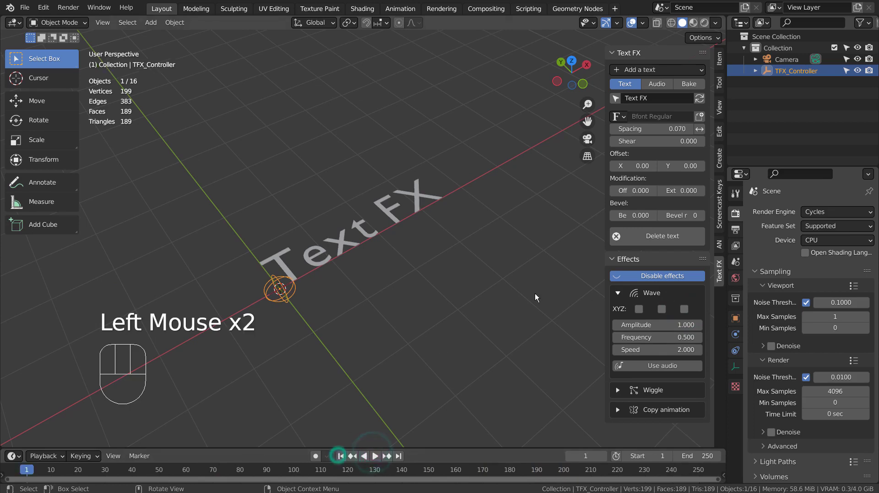
pyautogui.scroll(1, 656, 205)
pyautogui.scroll(2, 662, 104)
# Step: Change the text wording to 'JUMPING TEXT', rebuild it, and bring up the font list
pyautogui.click(644, 97)
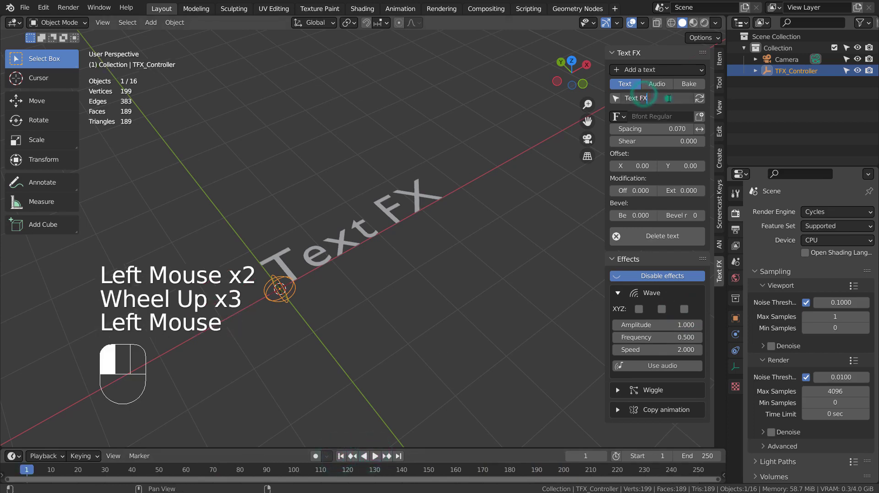
pyautogui.write('JUMPING TEXT')
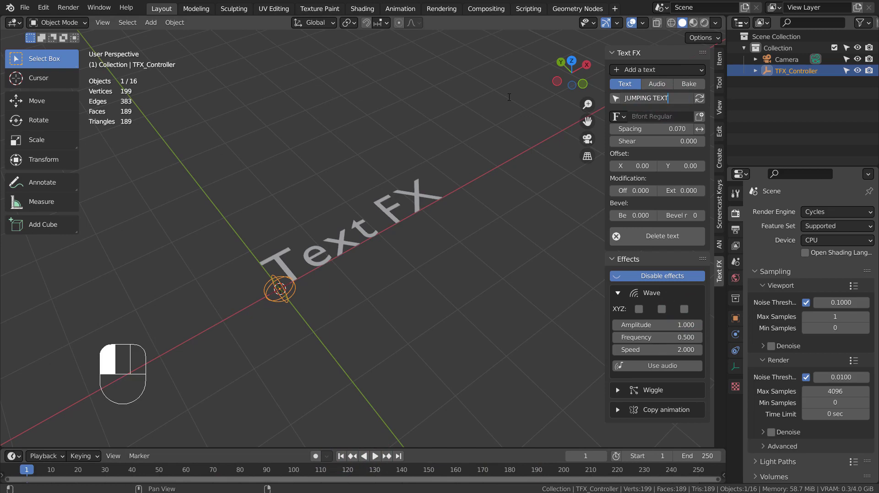
pyautogui.press('Return')
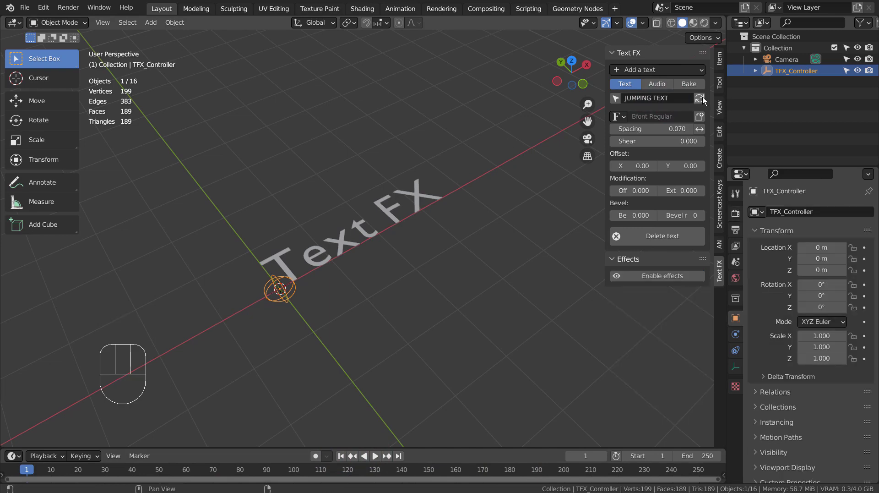
pyautogui.click(699, 98)
pyautogui.moveTo(576, 162)
pyautogui.mouseDown(button='middle')
pyautogui.moveTo(518, 253)
pyautogui.moveTo(515, 214)
pyautogui.mouseUp(button='middle')
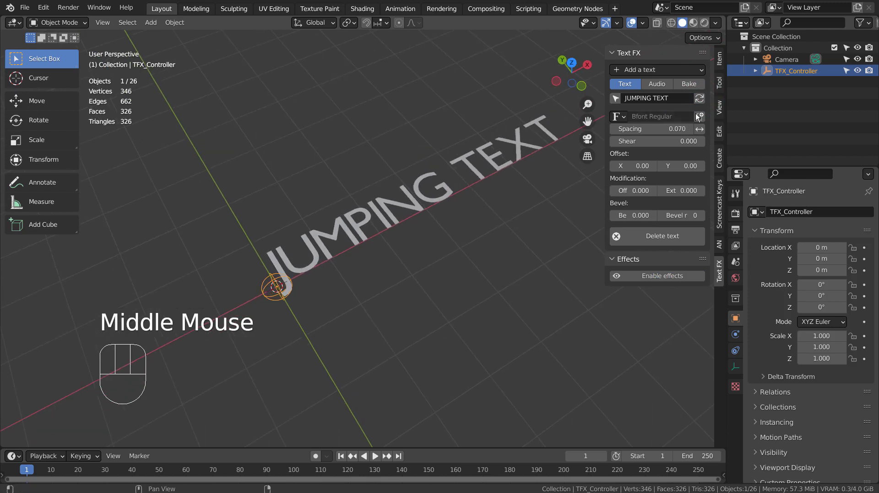
pyautogui.click(622, 117)
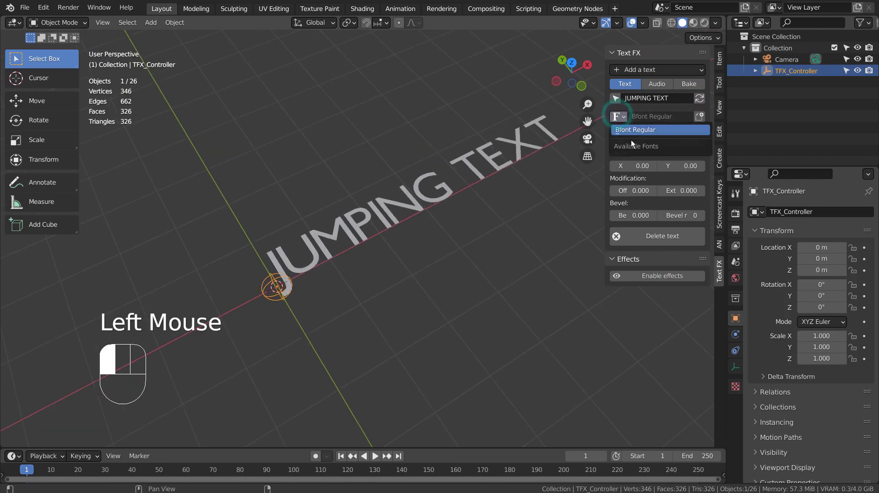
# Step: Load the ObelixPro Bold Italic font file from the Windows Fonts folder
pyautogui.click(700, 118)
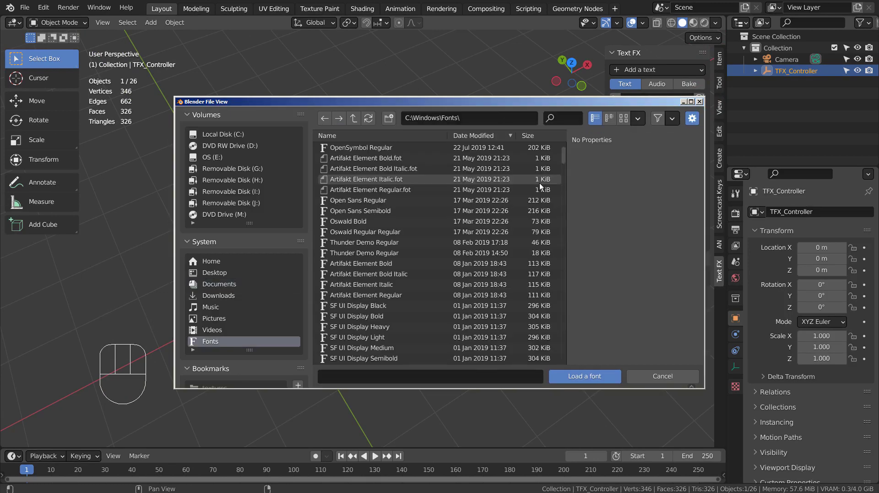
pyautogui.scroll(-2, 541, 186)
pyautogui.scroll(-2, 541, 186)
pyautogui.scroll(-3, 541, 186)
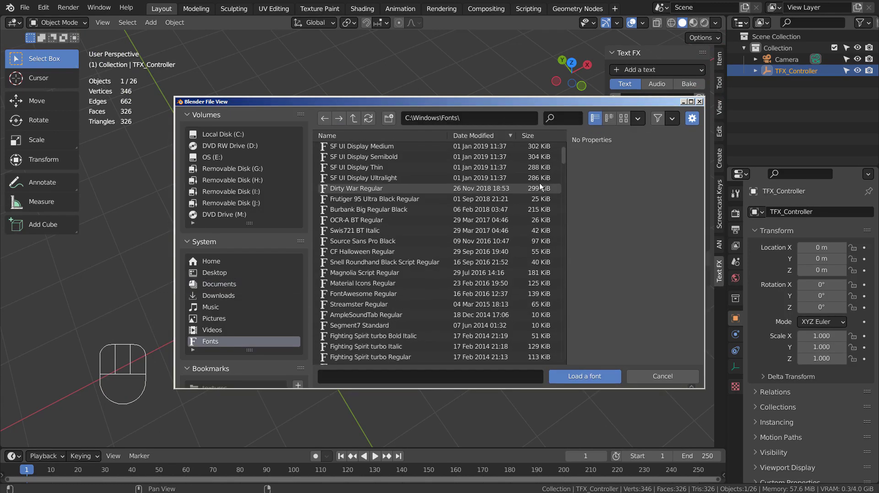
pyautogui.scroll(-5, 531, 197)
pyautogui.scroll(-5, 518, 215)
pyautogui.scroll(-5, 504, 234)
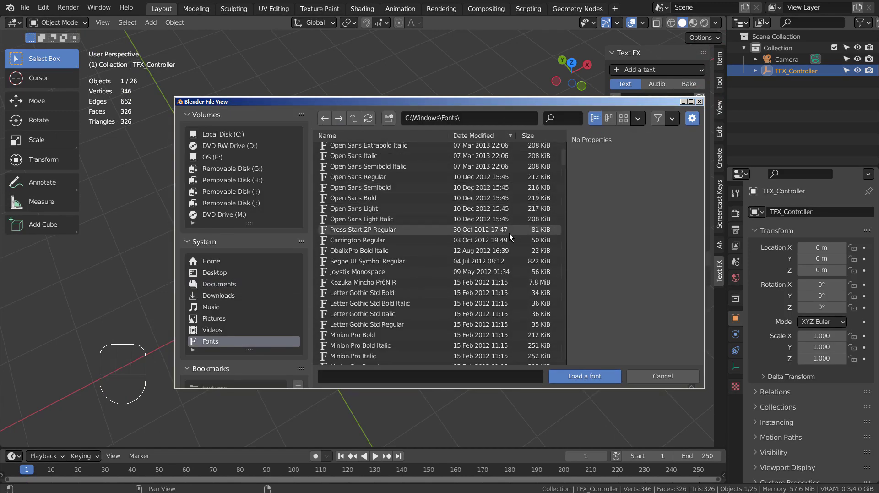
pyautogui.click(495, 250)
pyautogui.click(584, 379)
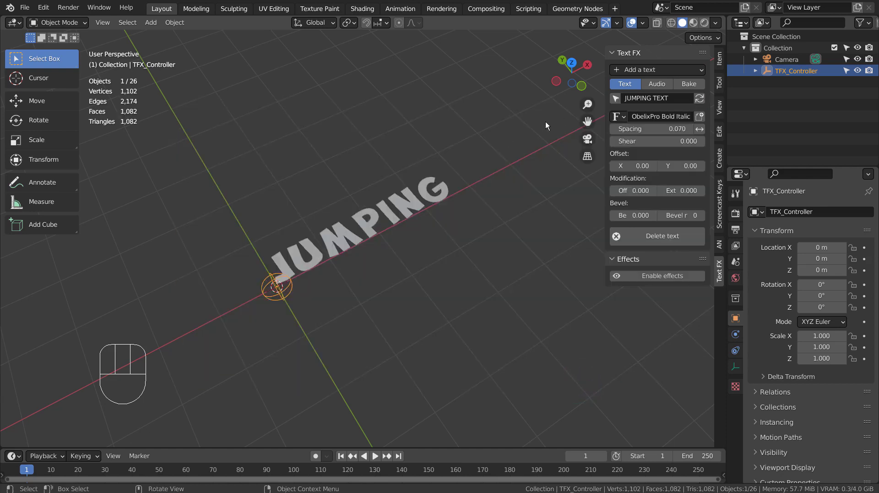
# Step: Change the wording to 'JUMPING-TEXT', rebuild it, and apply ObelixPro Bold Italic
pyautogui.click(658, 100)
pyautogui.write('-')
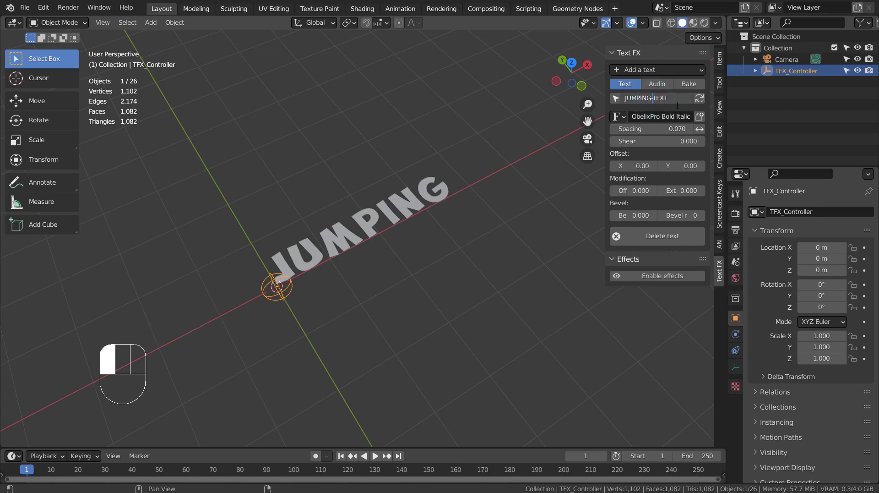
pyautogui.click(703, 98)
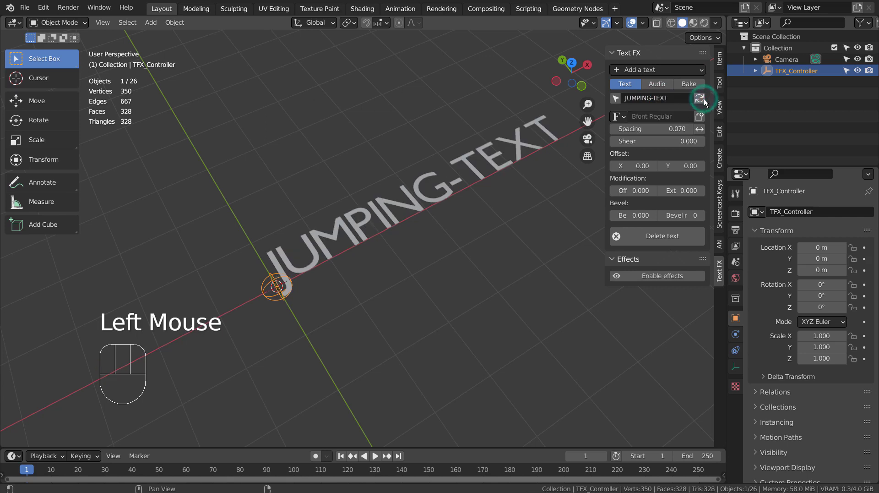
pyautogui.click(622, 117)
pyautogui.click(625, 141)
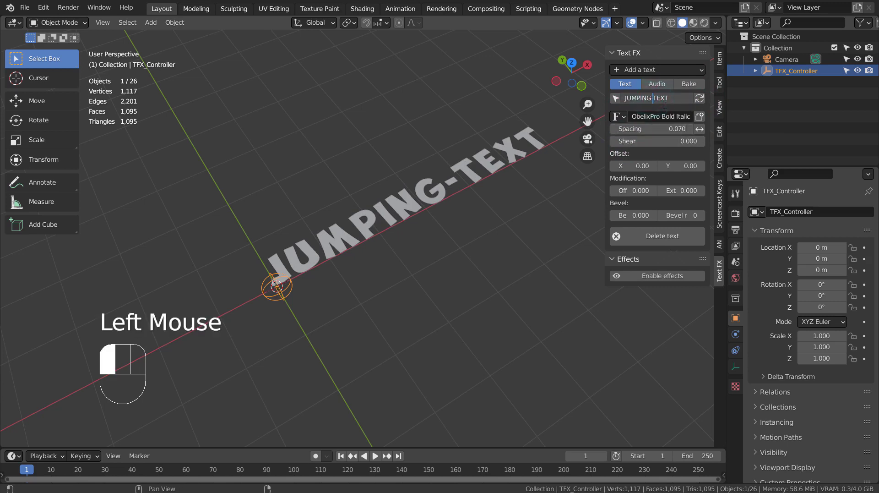
# Step: Rebuild the text and reapply ObelixPro Bold Italic until every letter shows it
pyautogui.click(701, 99)
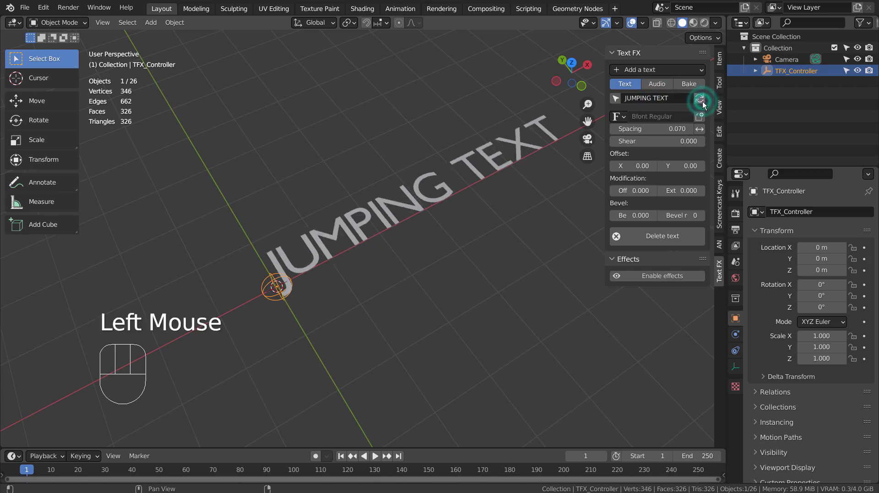
pyautogui.click(619, 117)
pyautogui.click(619, 146)
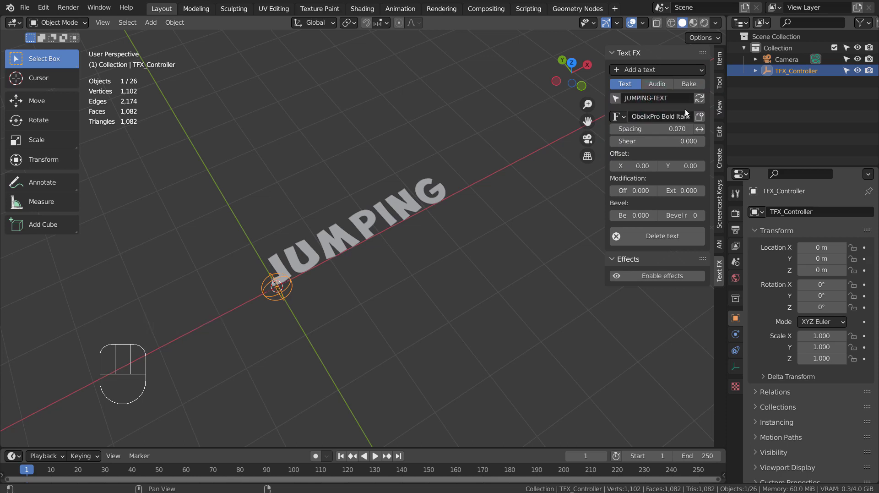
pyautogui.click(699, 98)
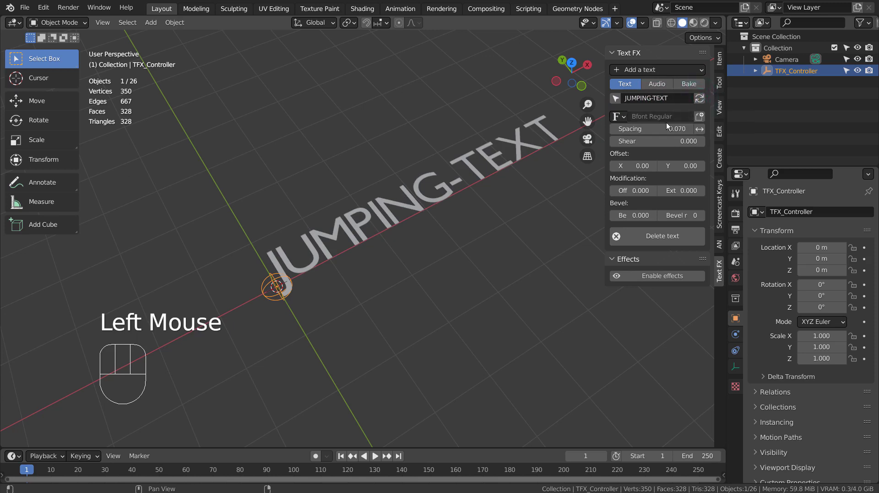
pyautogui.click(615, 118)
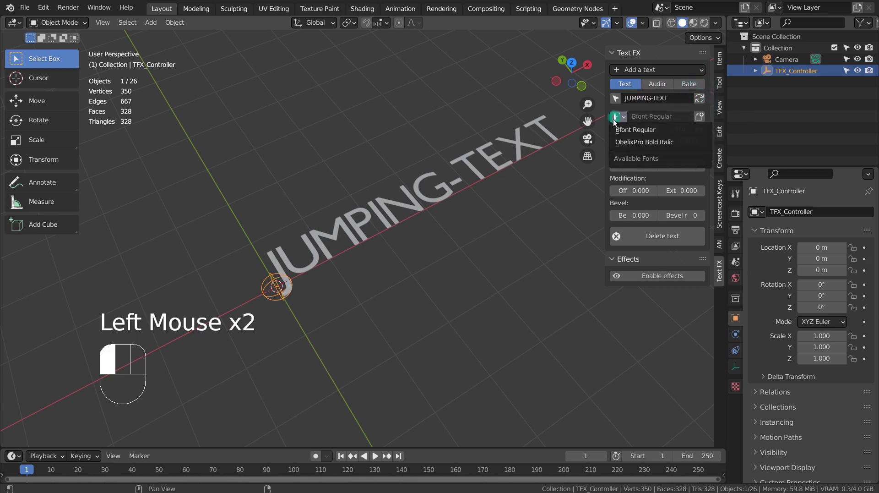
pyautogui.click(625, 142)
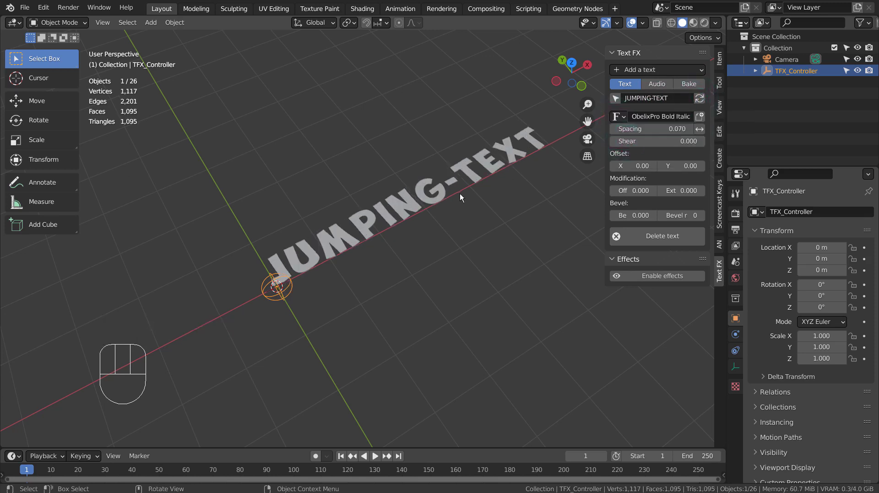
# Step: Extrude the letters 0.150 deep and bevel their edges at depth 0.013, resolution 5
pyautogui.scroll(4, 461, 193)
pyautogui.moveTo(469, 194)
pyautogui.keyDown('shift'); pyautogui.mouseDown(button='middle')
pyautogui.moveTo(272, 286)
pyautogui.moveTo(370, 261)
pyautogui.mouseUp(button='middle'); pyautogui.keyUp('shift')
pyautogui.moveTo(680, 190); pyautogui.dragTo(680, 192)
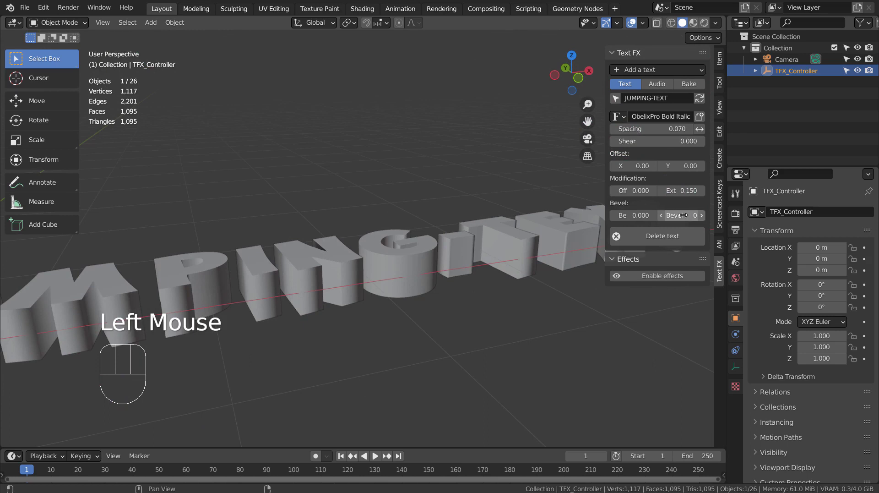
pyautogui.keyDown('shift'); pyautogui.moveTo(634, 215); pyautogui.dragTo(669, 216); pyautogui.keyUp('shift')
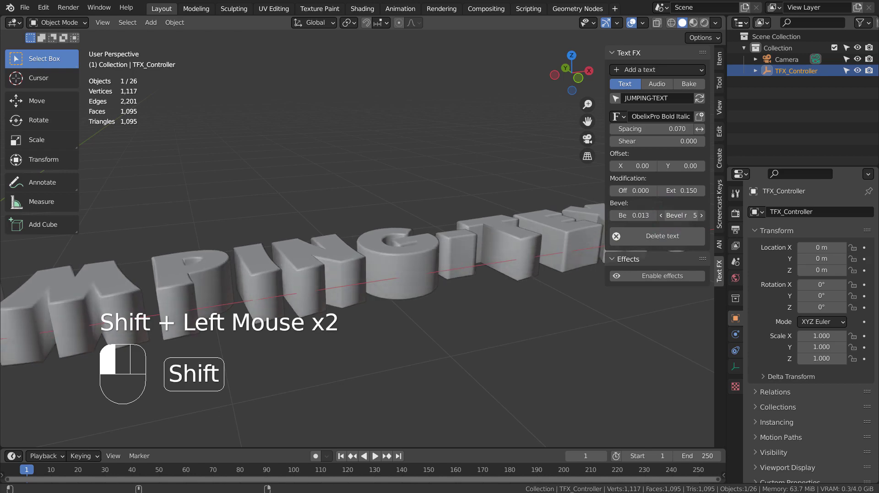
pyautogui.moveTo(298, 152)
pyautogui.mouseDown(button='middle')
pyautogui.moveTo(325, 215)
pyautogui.moveTo(346, 204)
pyautogui.moveTo(219, 195)
pyautogui.moveTo(345, 182)
pyautogui.moveTo(437, 186)
pyautogui.mouseUp(button='middle')
pyautogui.scroll(-2, 238, 194)
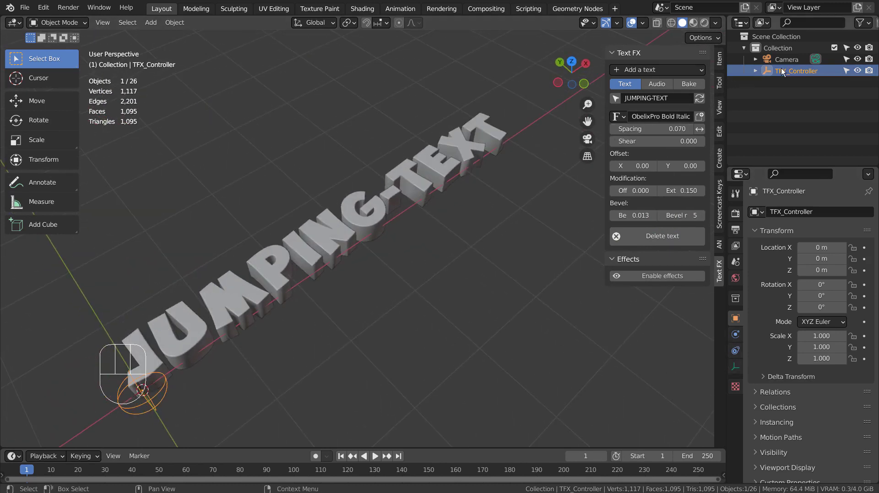
# Step: Assign the existing 'Material' to the J letter
pyautogui.click(158, 354)
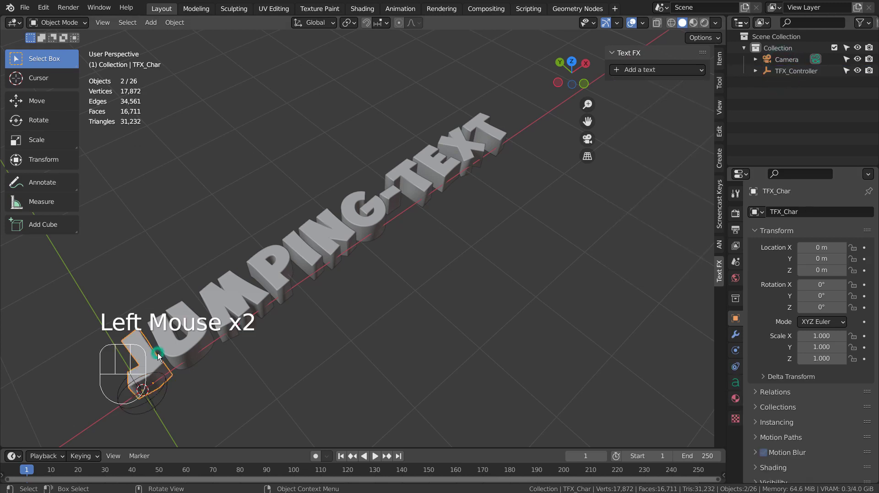
pyautogui.click(736, 398)
pyautogui.click(757, 260)
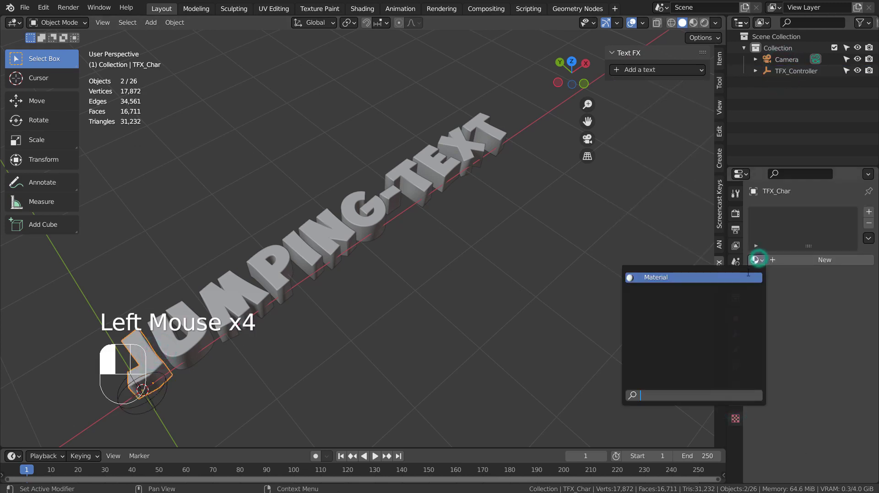
pyautogui.click(746, 276)
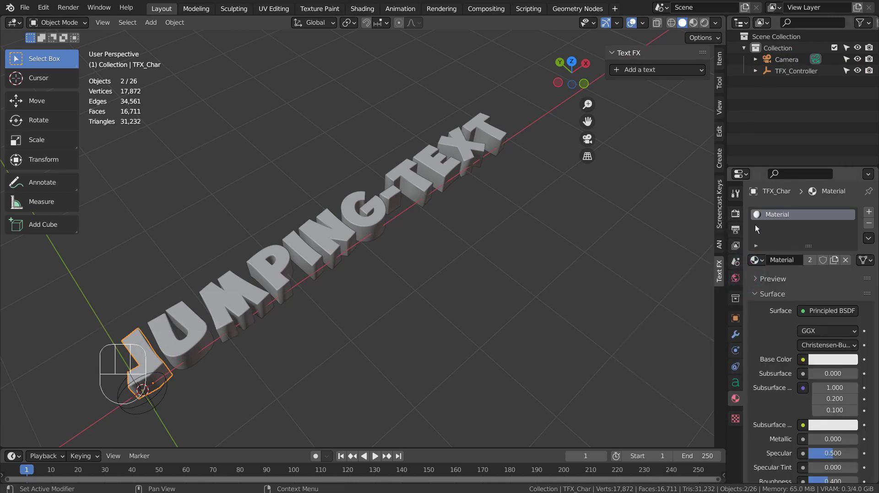
pyautogui.click(192, 328)
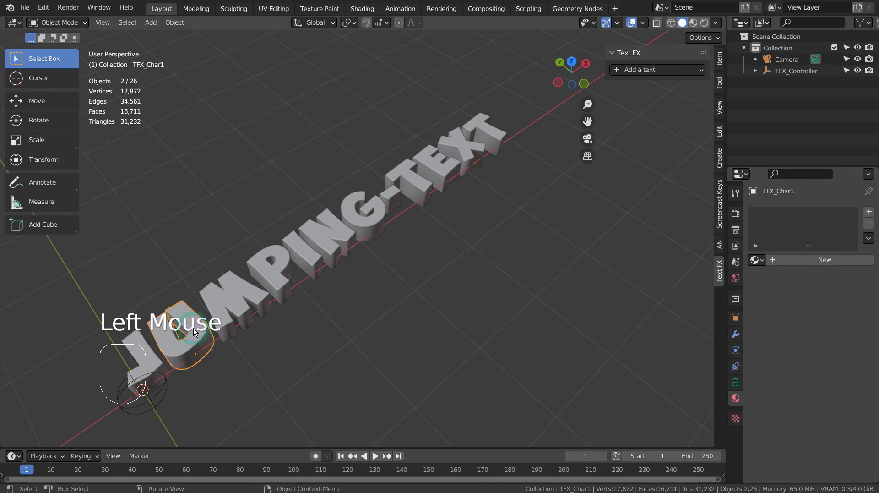
pyautogui.click(153, 350)
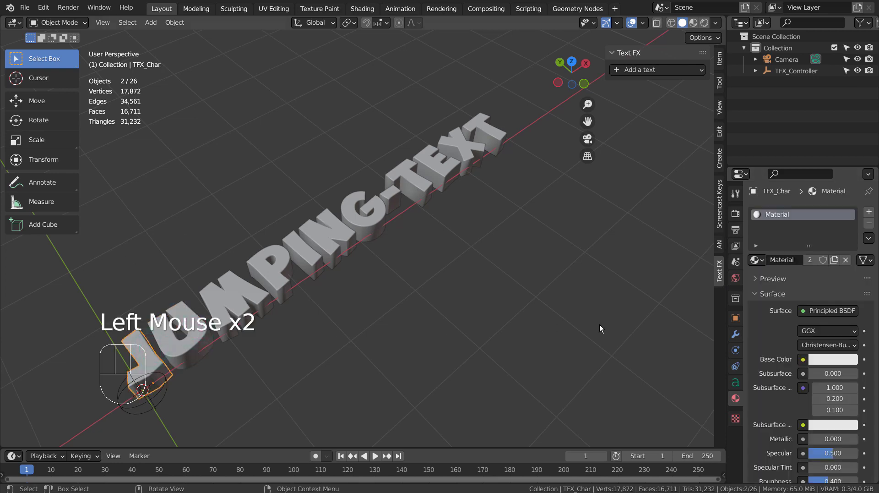
# Step: Make the J's base colour blue and switch the viewport to Material Preview
pyautogui.moveTo(601, 328)
pyautogui.mouseDown(button='middle')
pyautogui.moveTo(524, 329)
pyautogui.moveTo(550, 339)
pyautogui.mouseUp(button='middle')
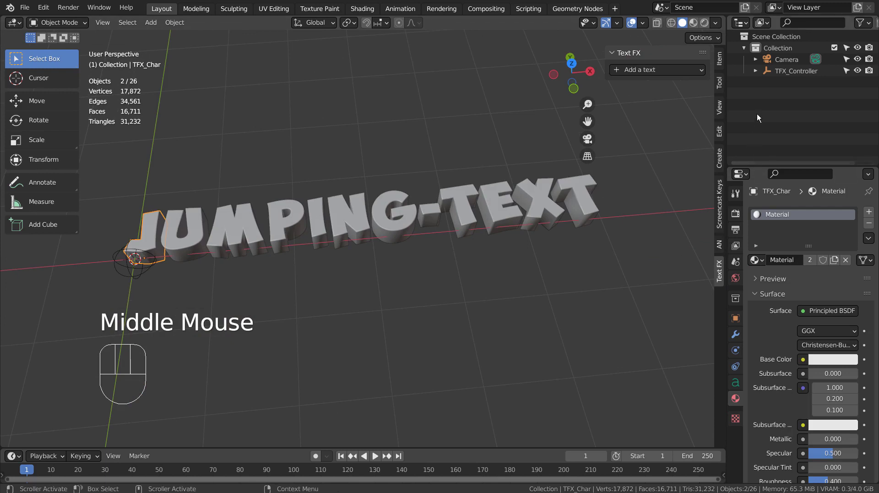
pyautogui.click(830, 361)
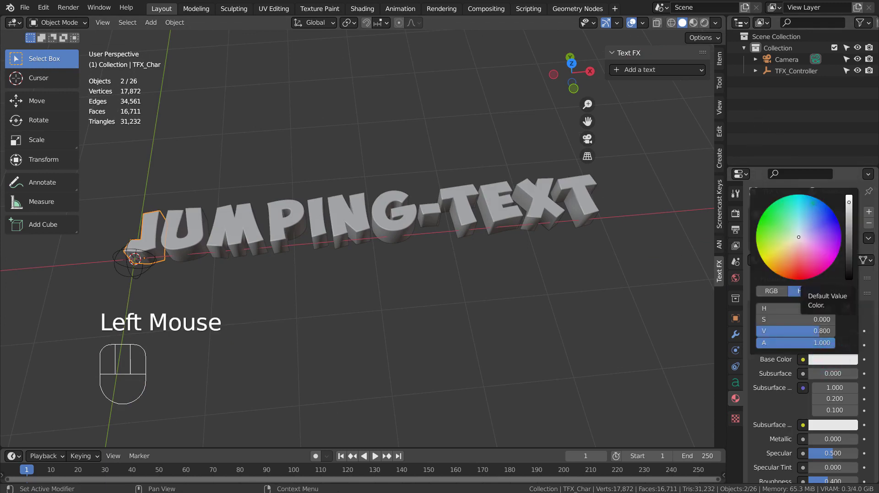
pyautogui.click(815, 207)
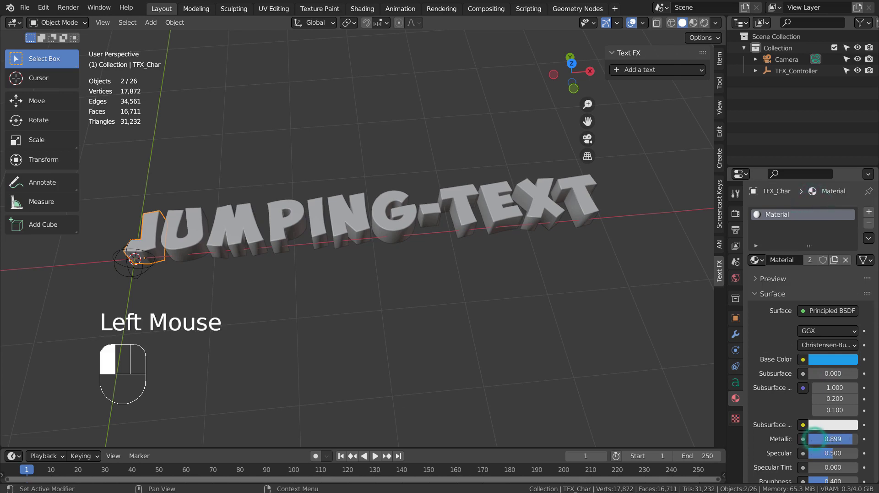
pyautogui.scroll(-2, 845, 435)
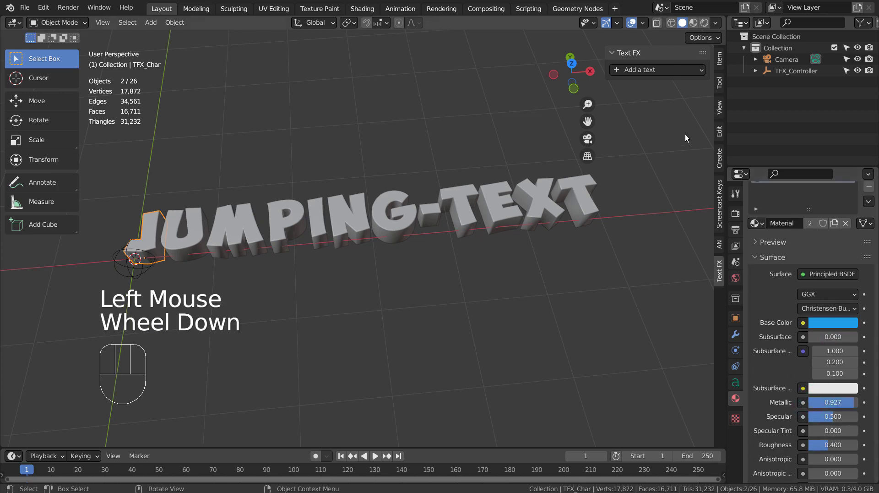
pyautogui.click(694, 23)
pyautogui.moveTo(481, 183)
pyautogui.mouseDown(button='middle')
pyautogui.moveTo(411, 174)
pyautogui.moveTo(353, 218)
pyautogui.moveTo(581, 131)
pyautogui.mouseUp(button='middle')
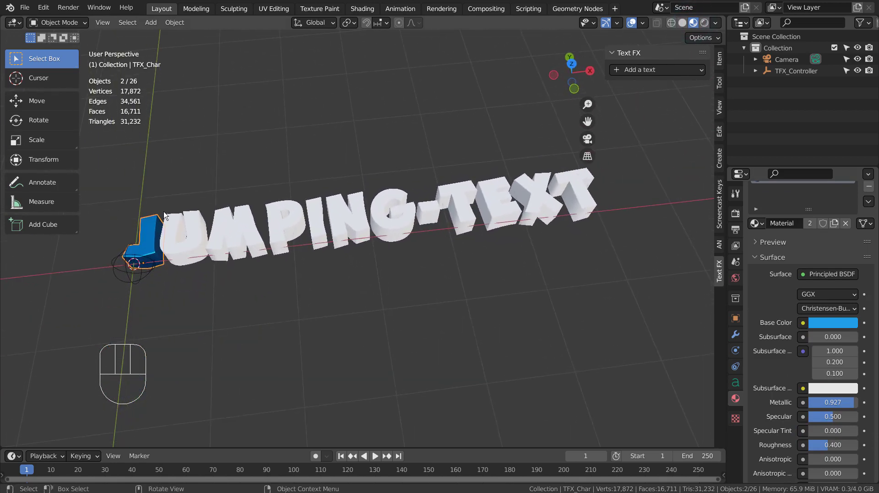
# Step: Box-select all the letters and copy the J's blue metallic material to them
pyautogui.press('b')
pyautogui.moveTo(181, 175); pyautogui.dragTo(633, 276)
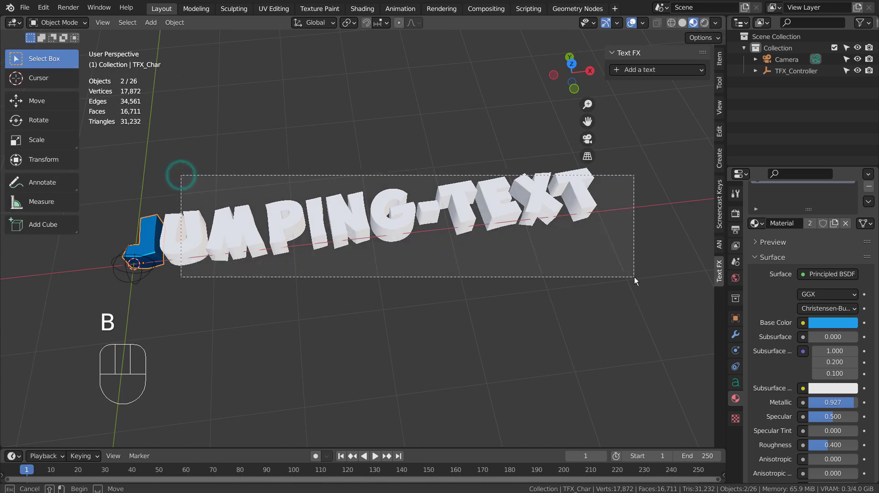
pyautogui.click(869, 201)
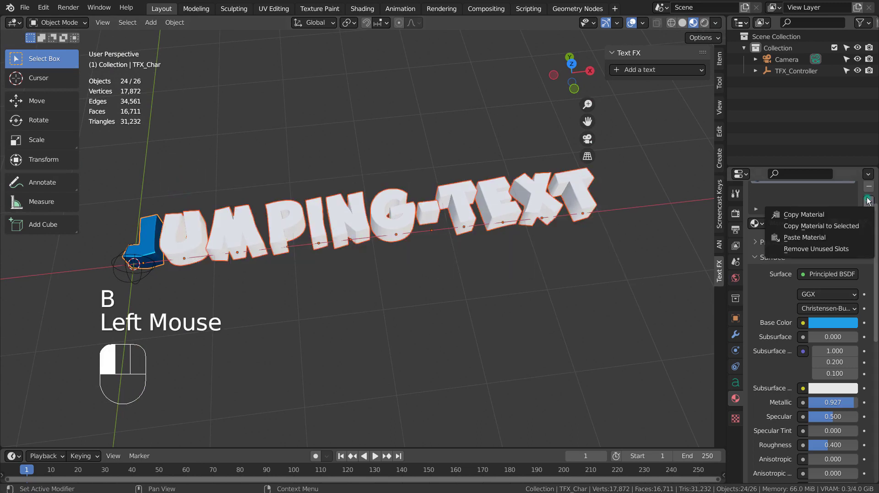
pyautogui.click(849, 226)
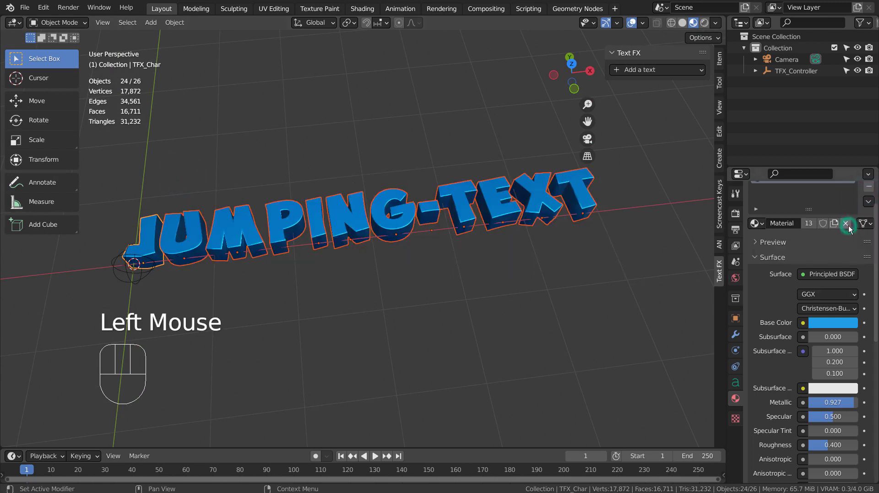
pyautogui.click(615, 240)
pyautogui.moveTo(576, 268)
pyautogui.mouseDown(button='middle')
pyautogui.moveTo(601, 333)
pyautogui.moveTo(617, 239)
pyautogui.moveTo(573, 253)
pyautogui.moveTo(574, 268)
pyautogui.moveTo(605, 265)
pyautogui.mouseUp(button='middle')
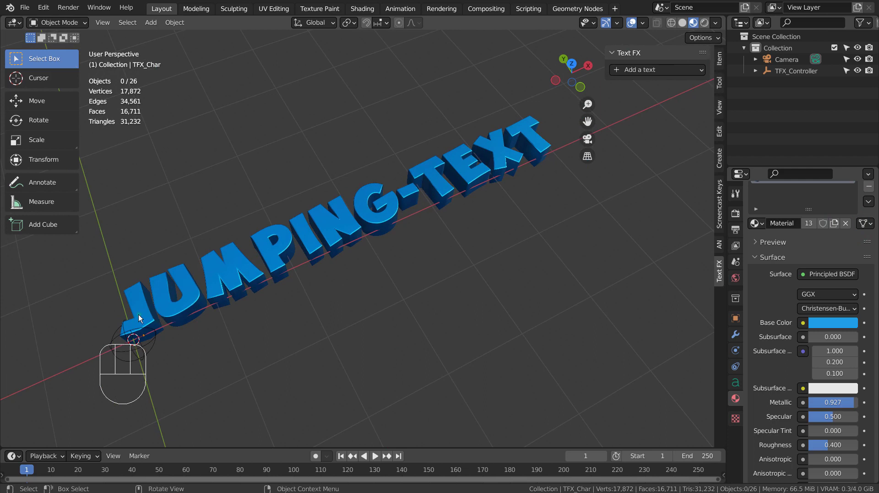
# Step: Select TFX_Controller, enable effects with a Z-axis Wave, and play the animation
pyautogui.click(141, 301)
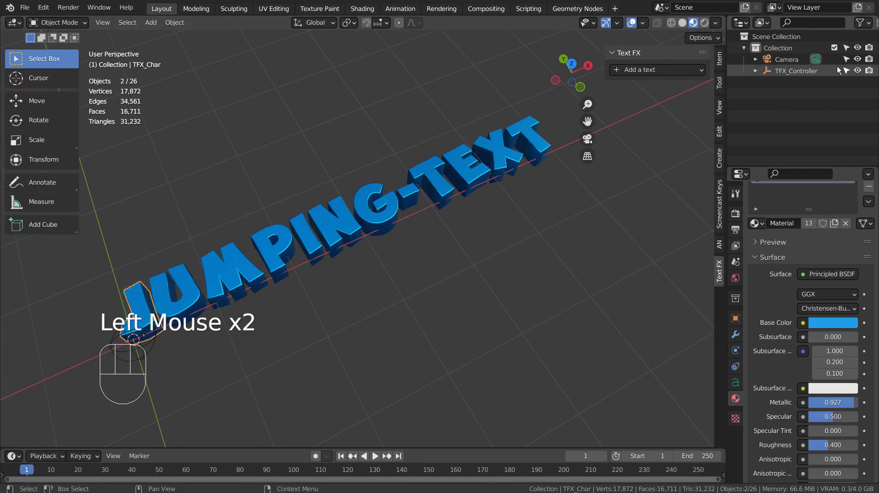
pyautogui.click(804, 70)
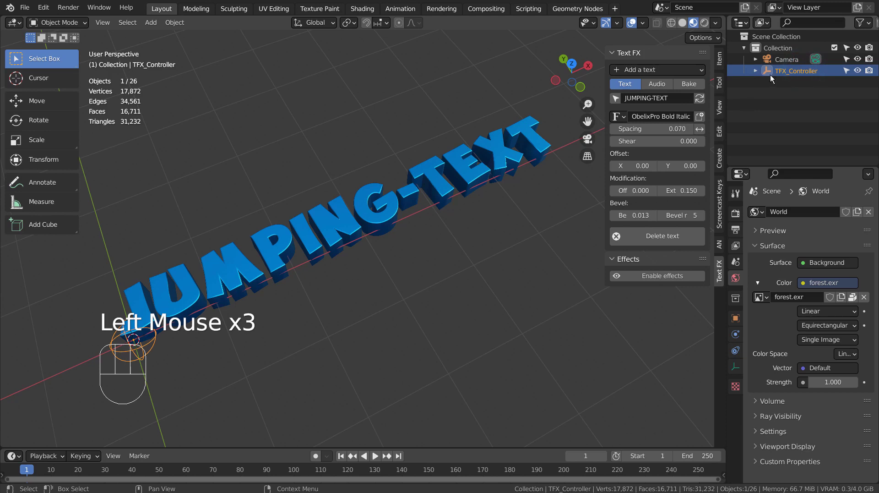
pyautogui.click(616, 277)
pyautogui.click(619, 292)
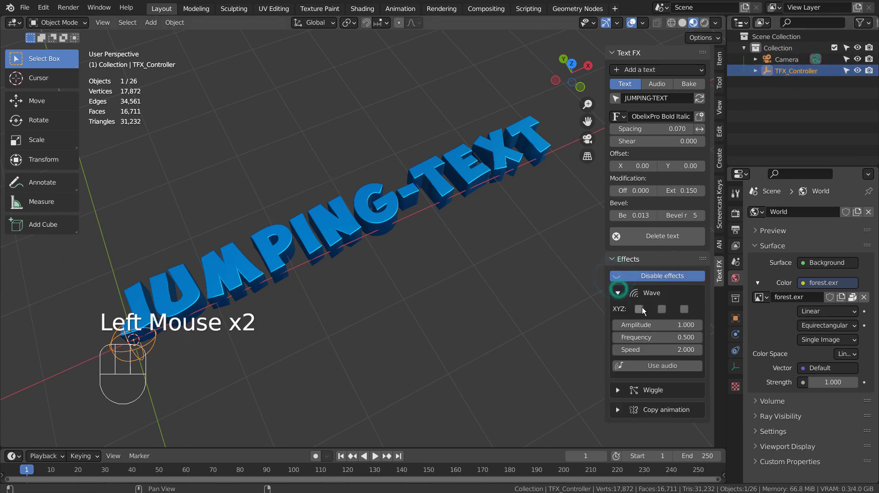
pyautogui.click(684, 309)
pyautogui.click(375, 455)
pyautogui.moveTo(383, 351)
pyautogui.mouseDown(button='middle')
pyautogui.moveTo(419, 304)
pyautogui.moveTo(461, 284)
pyautogui.moveTo(380, 323)
pyautogui.moveTo(325, 312)
pyautogui.moveTo(458, 321)
pyautogui.mouseUp(button='middle')
# Step: Raise the wave speed to 15 and widen the letter spacing
pyautogui.click(674, 349)
pyautogui.write('0.100')
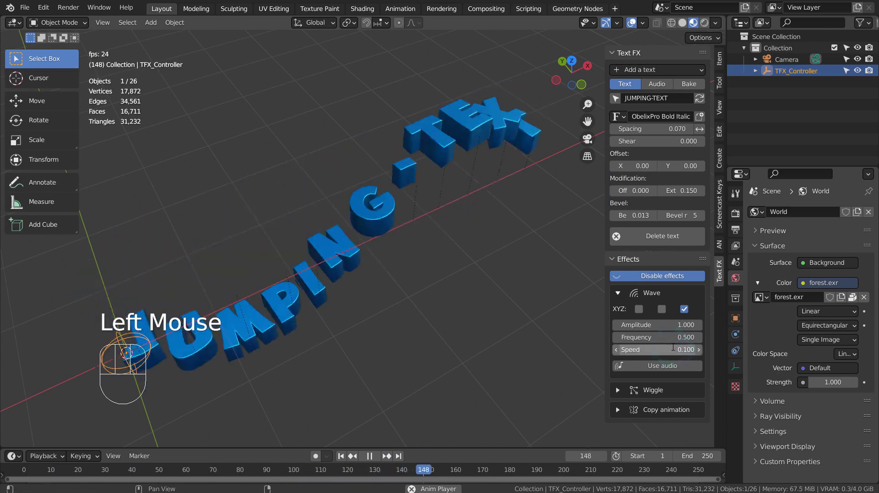
pyautogui.click(673, 347)
pyautogui.moveTo(672, 347); pyautogui.dragTo(673, 352)
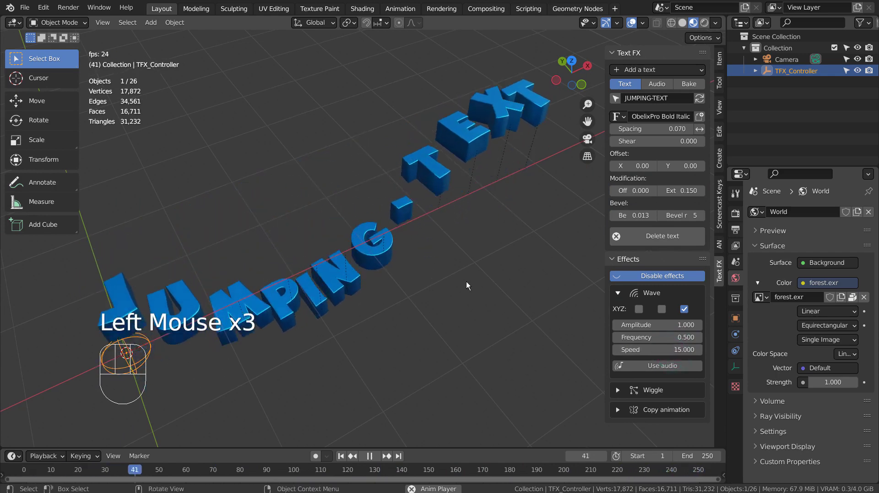
pyautogui.moveTo(466, 282)
pyautogui.mouseDown(button='middle')
pyautogui.moveTo(441, 349)
pyautogui.moveTo(420, 342)
pyautogui.moveTo(432, 345)
pyautogui.moveTo(427, 334)
pyautogui.moveTo(398, 330)
pyautogui.moveTo(417, 296)
pyautogui.moveTo(440, 318)
pyautogui.moveTo(434, 337)
pyautogui.mouseUp(button='middle')
pyautogui.scroll(-2, 432, 339)
pyautogui.scroll(2, 398, 329)
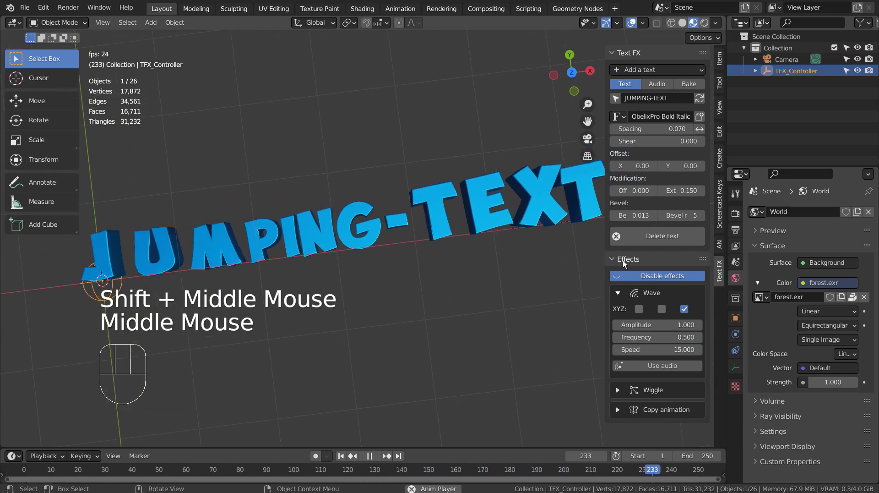
pyautogui.click(659, 129)
pyautogui.moveTo(658, 129)
pyautogui.mouseDown()
pyautogui.moveTo(701, 128)
pyautogui.moveTo(624, 128)
pyautogui.moveTo(683, 129)
pyautogui.mouseUp()
pyautogui.scroll(-2, 340, 229)
pyautogui.doubleClick(654, 130)
pyautogui.write('0.7')
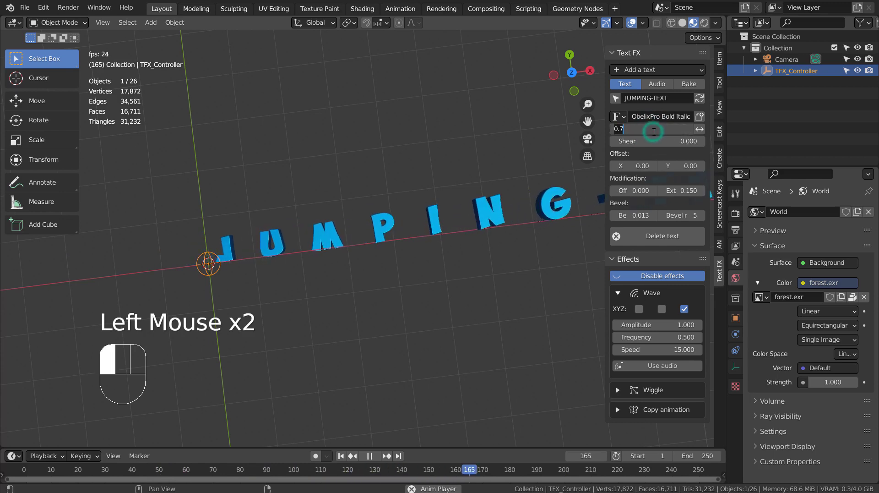
pyautogui.press('Return')
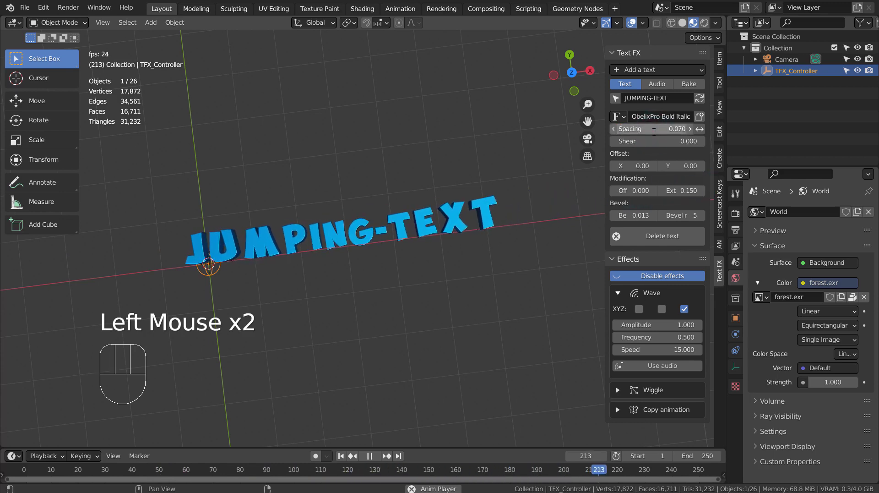
pyautogui.click(649, 146)
pyautogui.moveTo(649, 145); pyautogui.dragTo(667, 145)
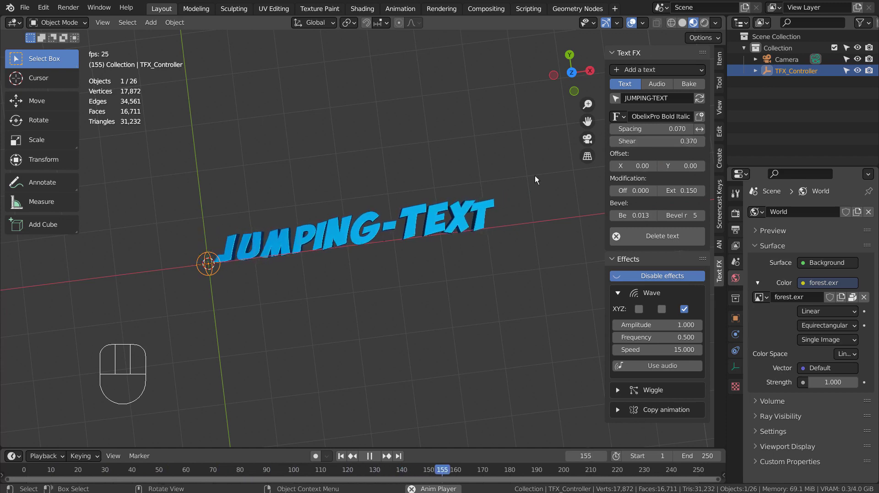
pyautogui.hotkey('ctrl', 'z')
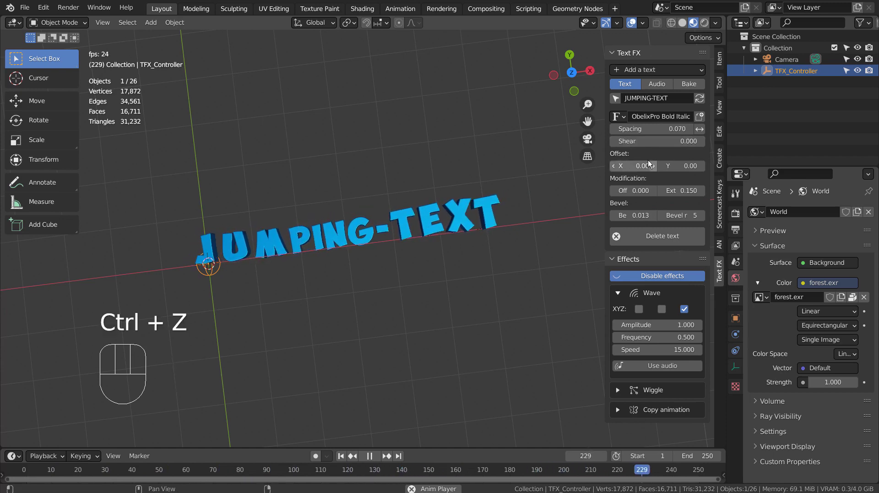
pyautogui.moveTo(636, 166); pyautogui.dragTo(673, 166)
pyautogui.hotkey('ctrl', 'z')
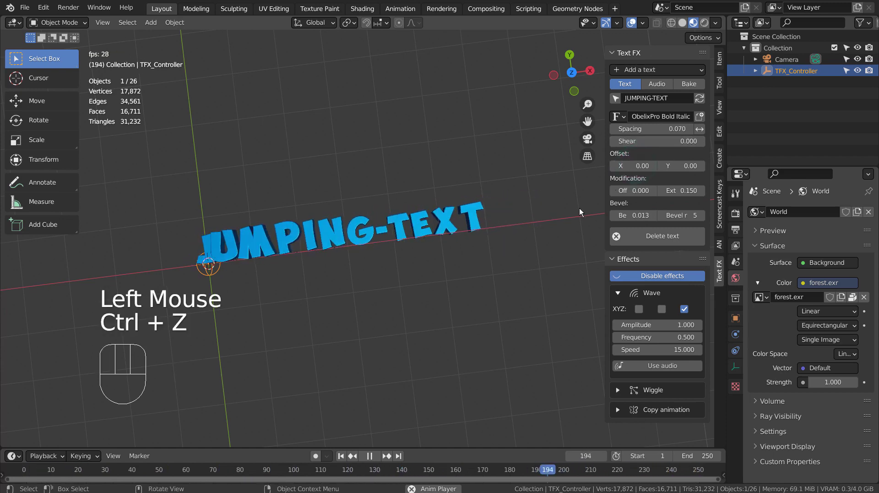
pyautogui.moveTo(639, 191)
pyautogui.mouseDown()
pyautogui.moveTo(609, 191)
pyautogui.moveTo(676, 190)
pyautogui.moveTo(635, 190)
pyautogui.mouseUp()
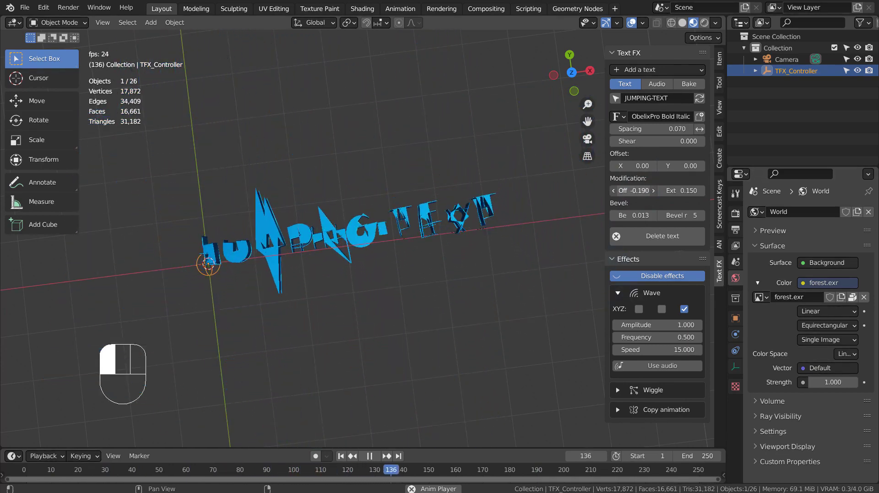
pyautogui.moveTo(634, 190)
pyautogui.mouseDown()
pyautogui.moveTo(663, 200)
pyautogui.moveTo(703, 190)
pyautogui.mouseUp()
pyautogui.hotkey('ctrl', 'z')
pyautogui.moveTo(415, 323)
pyautogui.mouseDown(button='middle')
pyautogui.moveTo(428, 213)
pyautogui.moveTo(479, 161)
pyautogui.moveTo(489, 285)
pyautogui.moveTo(465, 342)
pyautogui.moveTo(526, 298)
pyautogui.moveTo(526, 240)
pyautogui.moveTo(595, 252)
pyautogui.mouseUp(button='middle')
pyautogui.hotkey('ctrl', 'z')
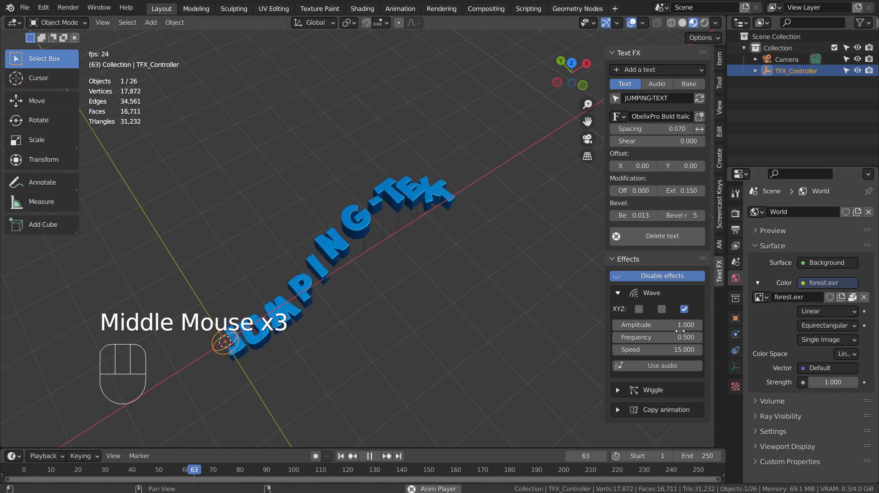
pyautogui.click(664, 308)
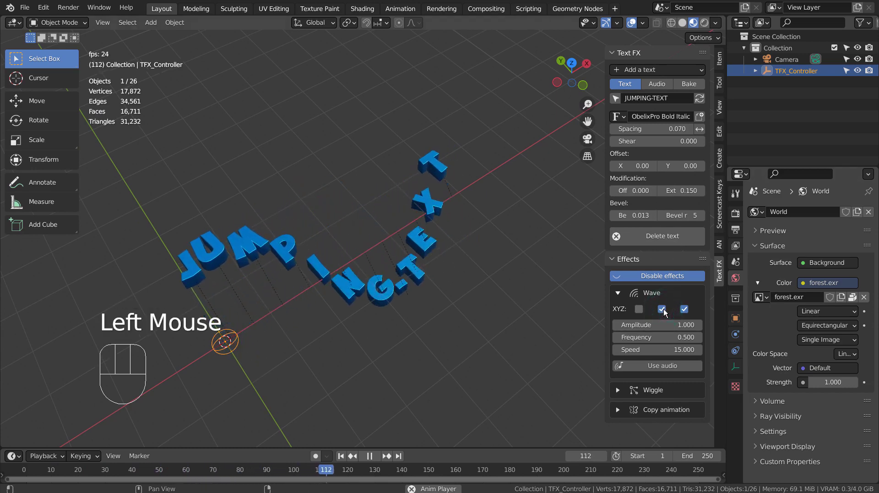
pyautogui.click(662, 309)
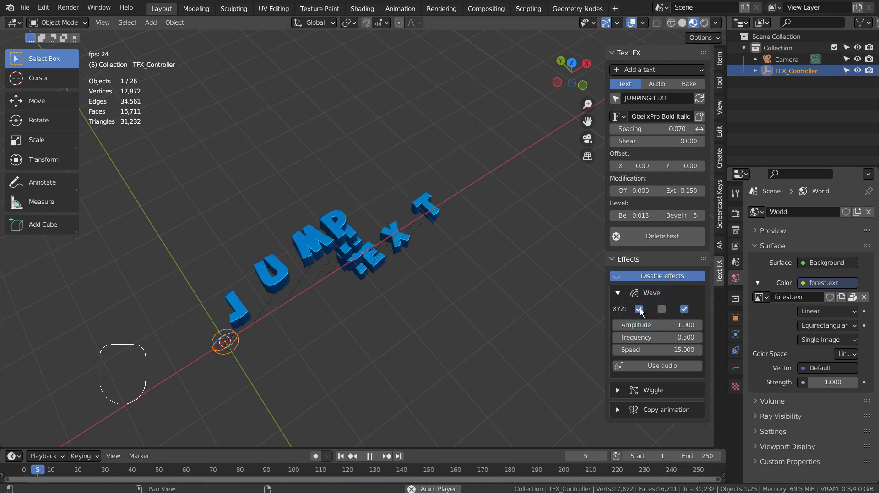
pyautogui.click(639, 309)
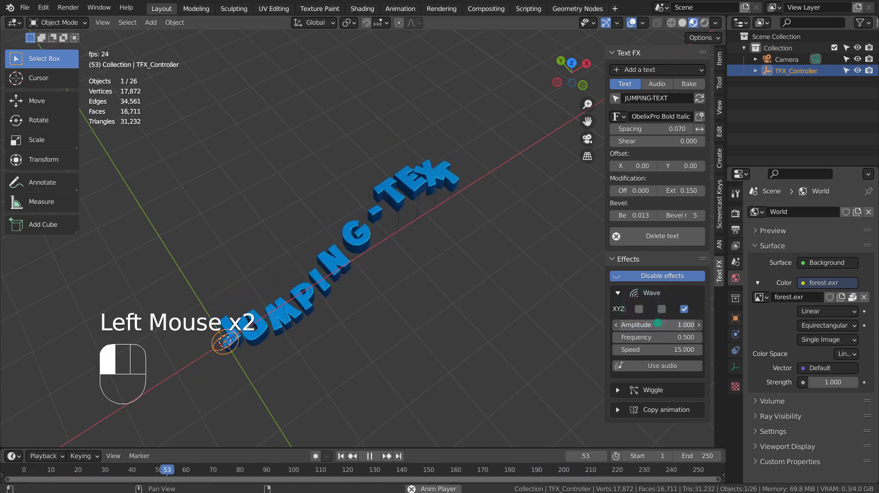
pyautogui.moveTo(658, 324); pyautogui.dragTo(696, 324)
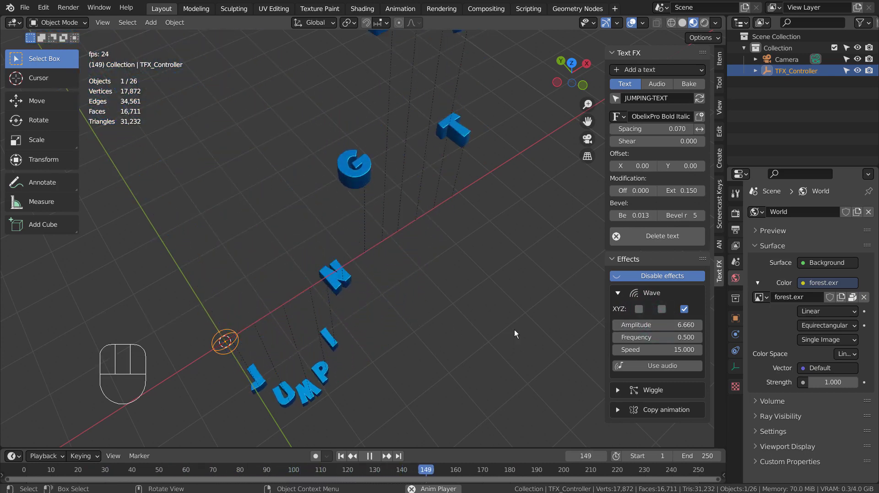
pyautogui.hotkey('ctrl', 'z')
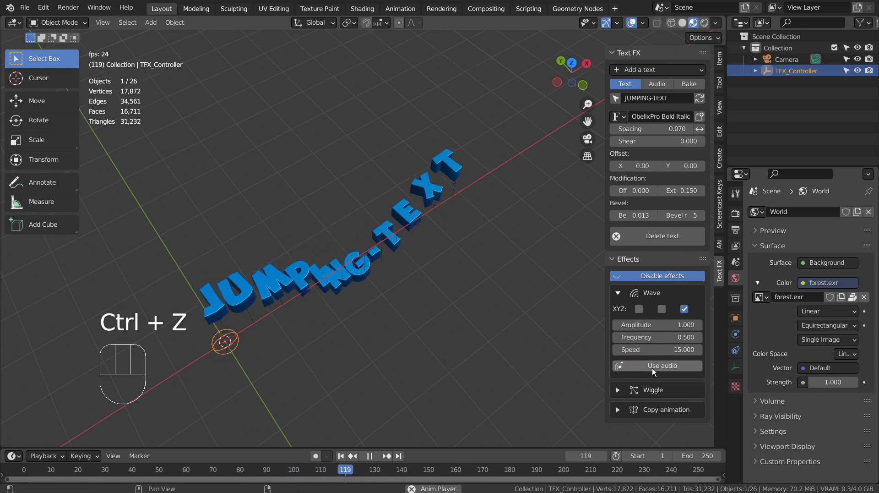
# Step: Turn on Wiggle along X only, with Y and Z off, and inspect the animated letters
pyautogui.click(617, 389)
pyautogui.scroll(-1, 619, 388)
pyautogui.scroll(-2, 618, 389)
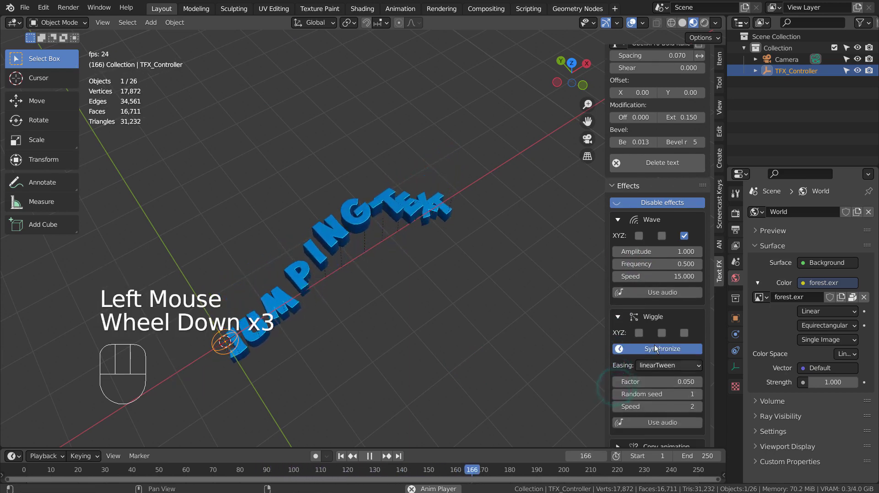
pyautogui.click(644, 335)
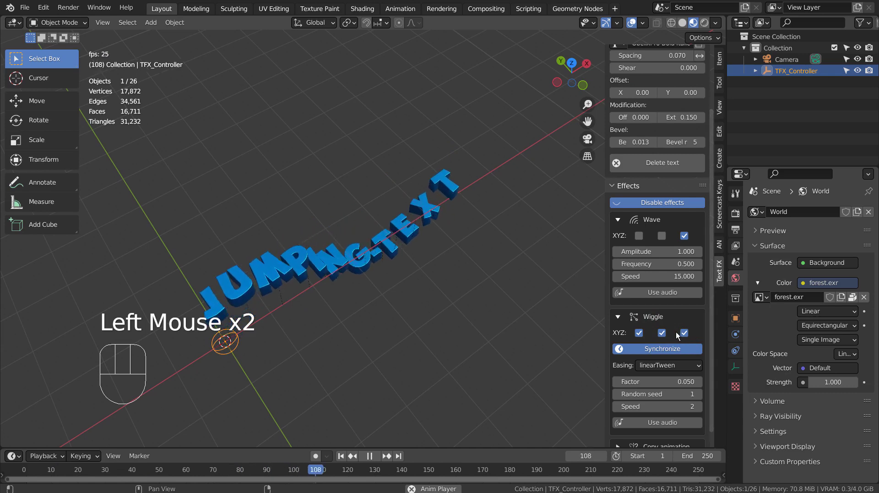
pyautogui.click(661, 332)
pyautogui.click(630, 333)
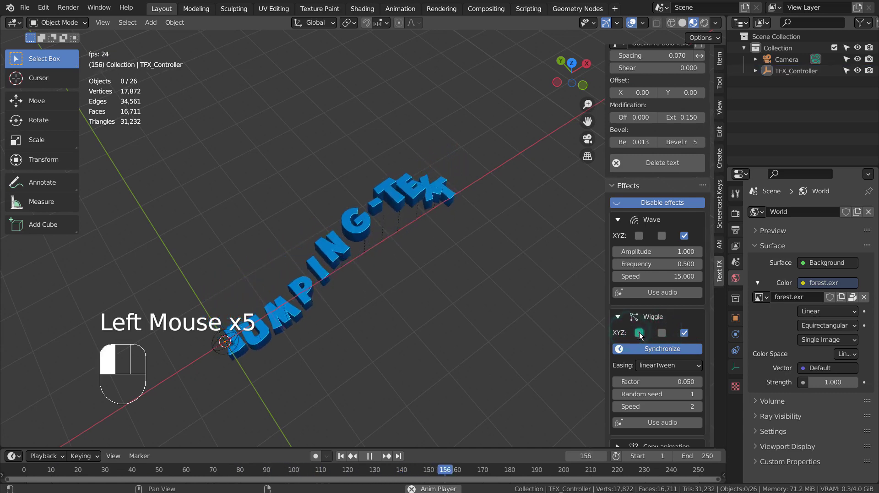
pyautogui.click(691, 330)
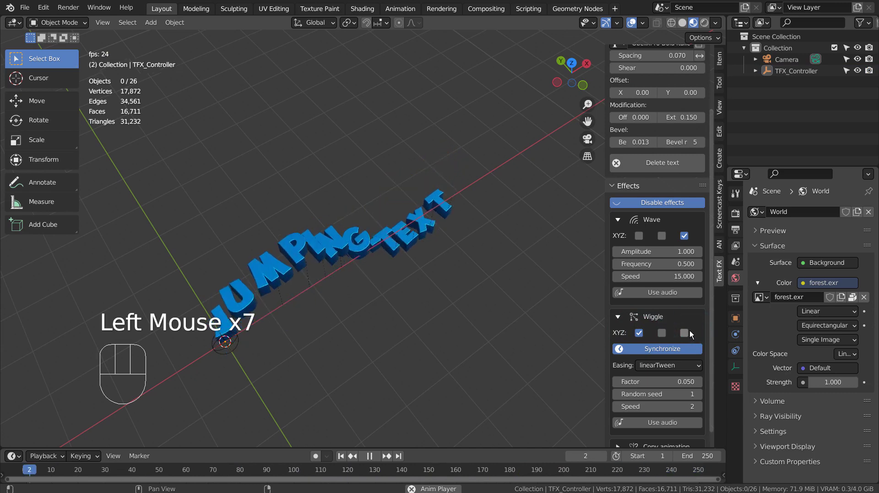
pyautogui.moveTo(402, 250); pyautogui.dragTo(383, 302, button='middle')
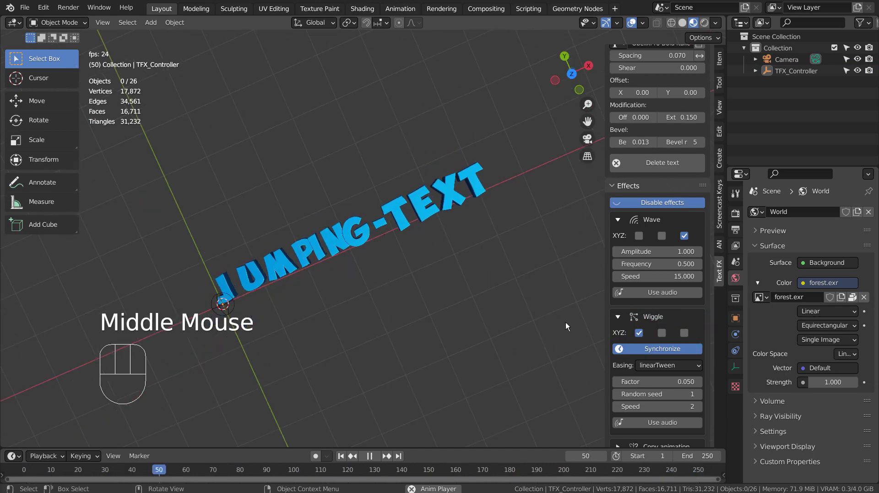
pyautogui.moveTo(566, 323); pyautogui.dragTo(572, 257, button='middle')
pyautogui.scroll(1, 366, 291)
pyautogui.moveTo(365, 291); pyautogui.dragTo(427, 272, button='middle')
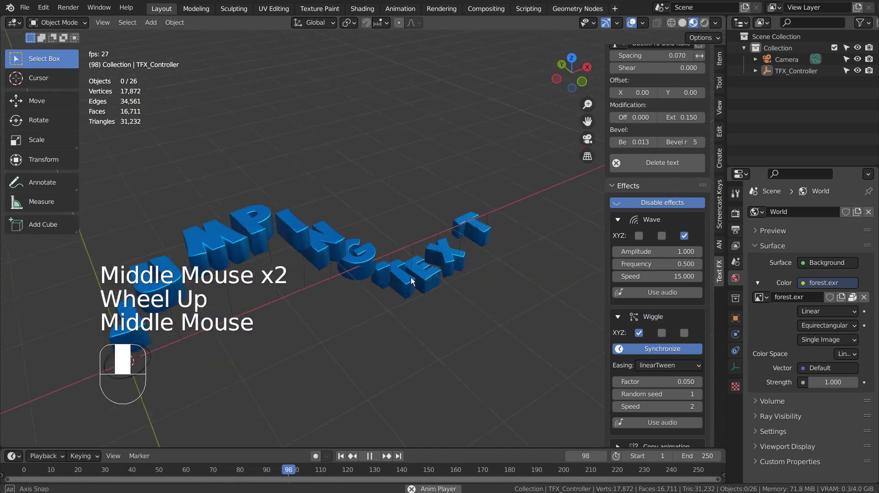
# Step: Fold the Wiggle, Copy animation and Wave panels, after briefly checking Copy animation's settings
pyautogui.click(621, 318)
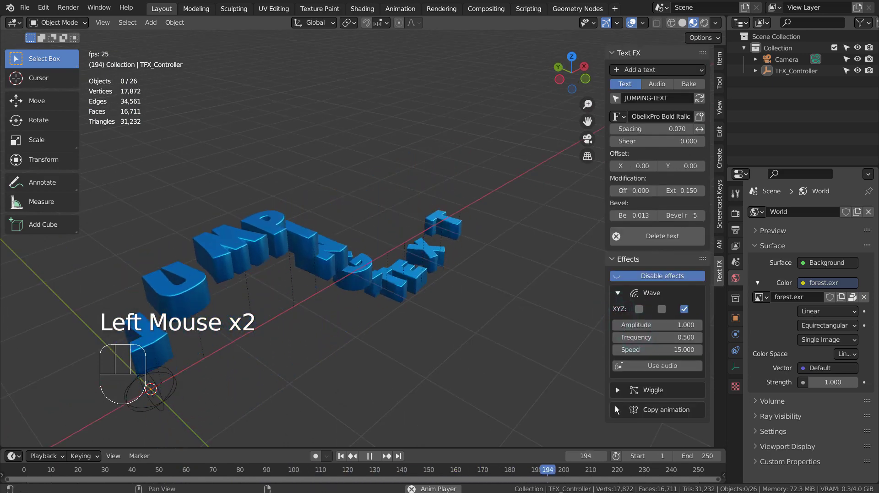
pyautogui.click(616, 409)
pyautogui.scroll(-3, 614, 410)
pyautogui.scroll(-1, 613, 410)
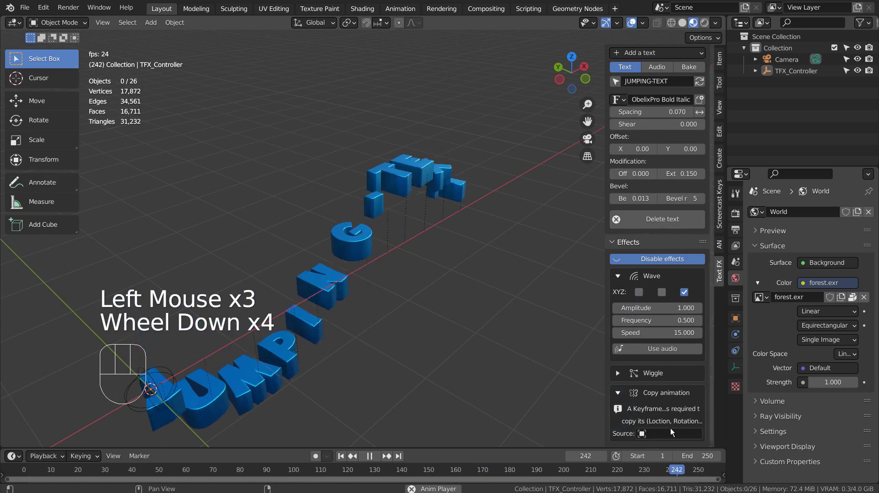
pyautogui.click(621, 393)
pyautogui.scroll(3, 624, 381)
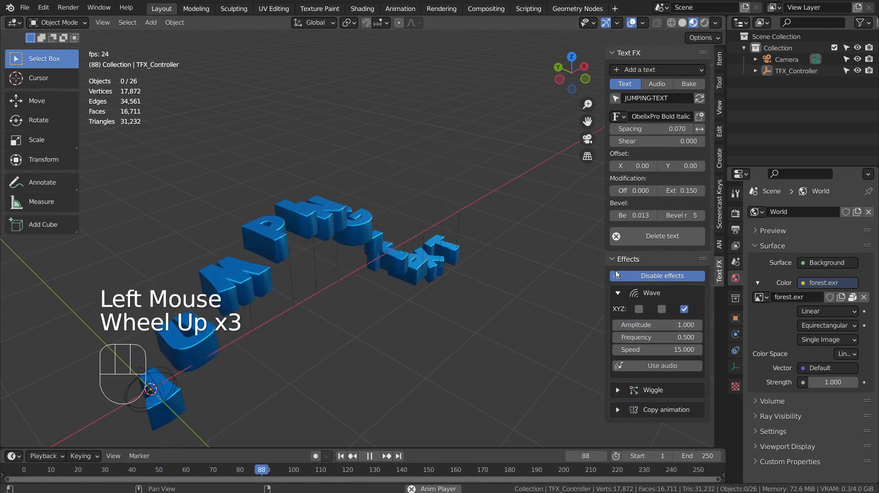
pyautogui.click(618, 293)
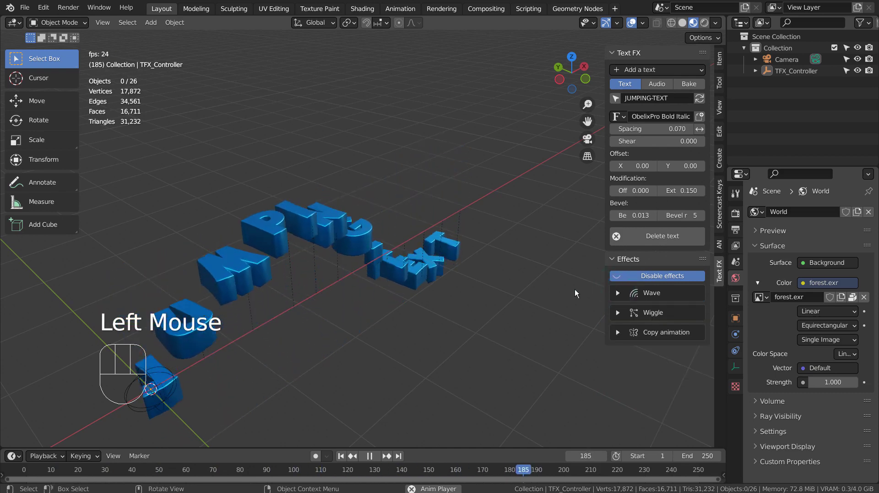
# Step: Maximise the 3D viewport with Ctrl+Space and hide the sidebar with N
pyautogui.hotkey('ctrl', 'space')
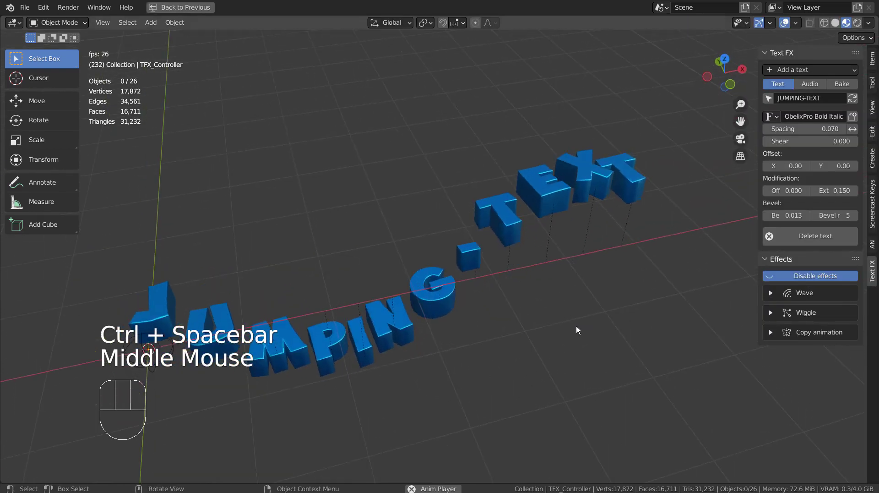
pyautogui.press('n')
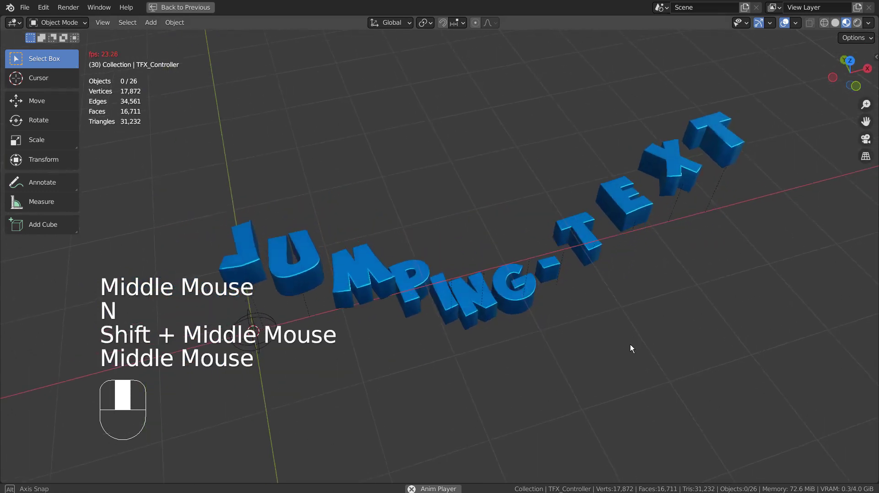